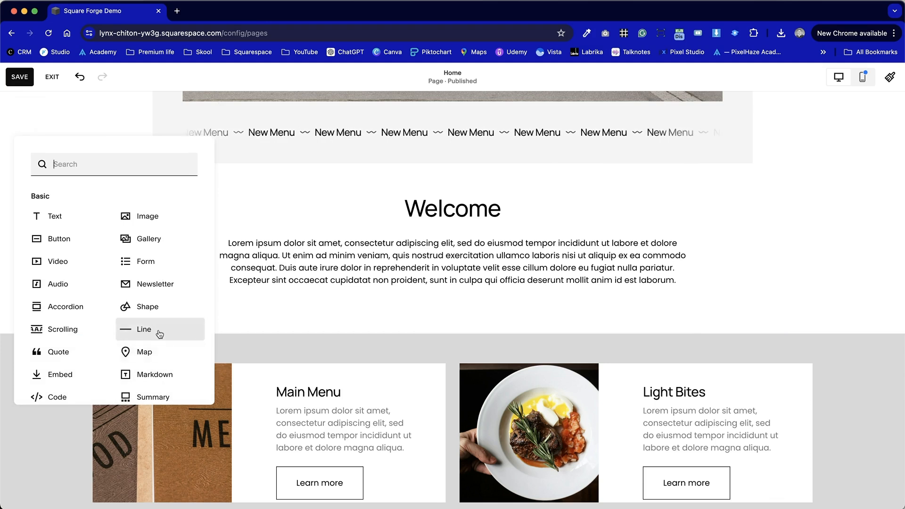
# Add a Line block below the Welcome paragraph and resize it from both ends so it sits under the middle of the text.
pyautogui.moveTo(144, 331); pyautogui.dragTo(273, 311)
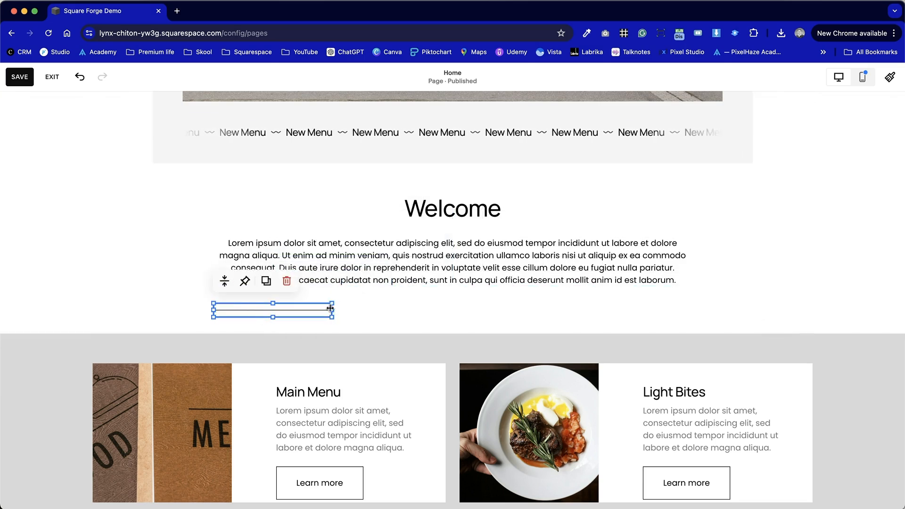
pyautogui.moveTo(335, 306); pyautogui.dragTo(543, 309)
pyautogui.moveTo(214, 310); pyautogui.dragTo(365, 313)
pyautogui.click(564, 290)
pyautogui.click(559, 311)
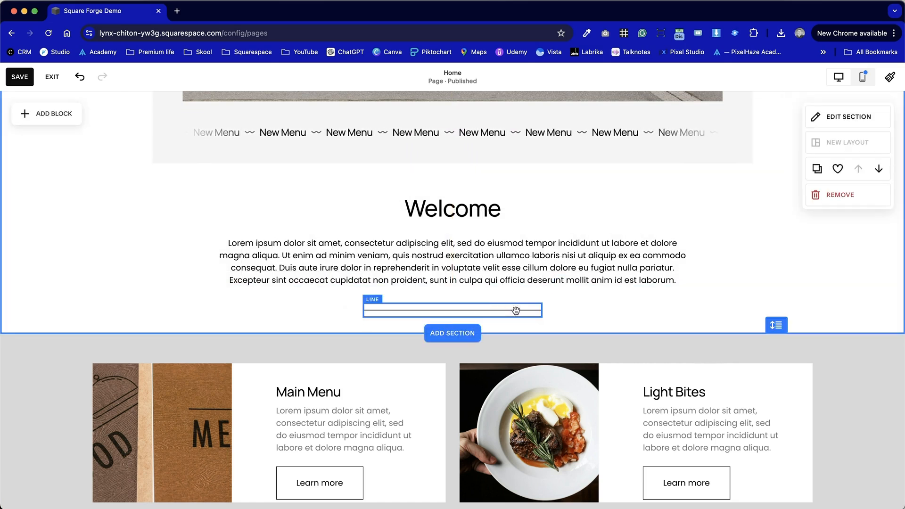
# Shorten the line and centre it beneath the Welcome paragraph.
pyautogui.click(516, 311)
pyautogui.moveTo(541, 306); pyautogui.dragTo(460, 309)
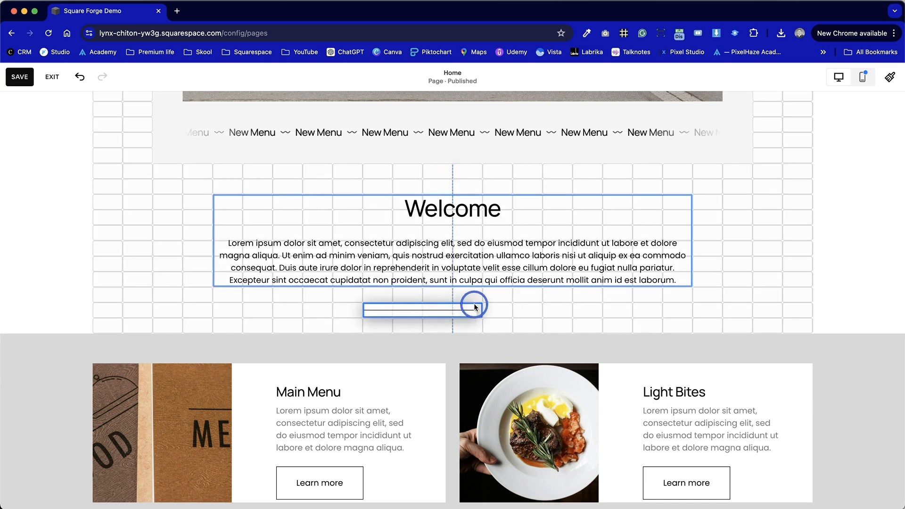
pyautogui.moveTo(473, 305); pyautogui.dragTo(465, 311)
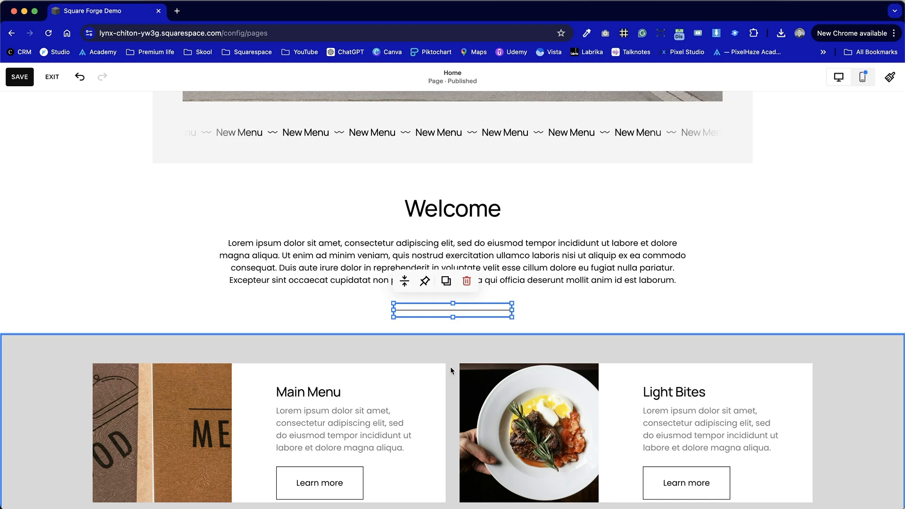
pyautogui.click(576, 320)
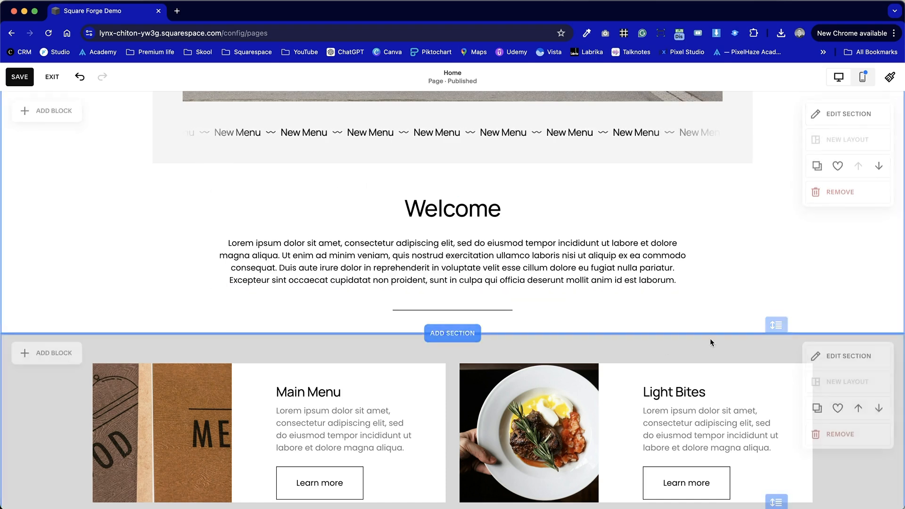
# Extend the Welcome section downward to add more empty space below the line.
pyautogui.moveTo(777, 325); pyautogui.dragTo(777, 356)
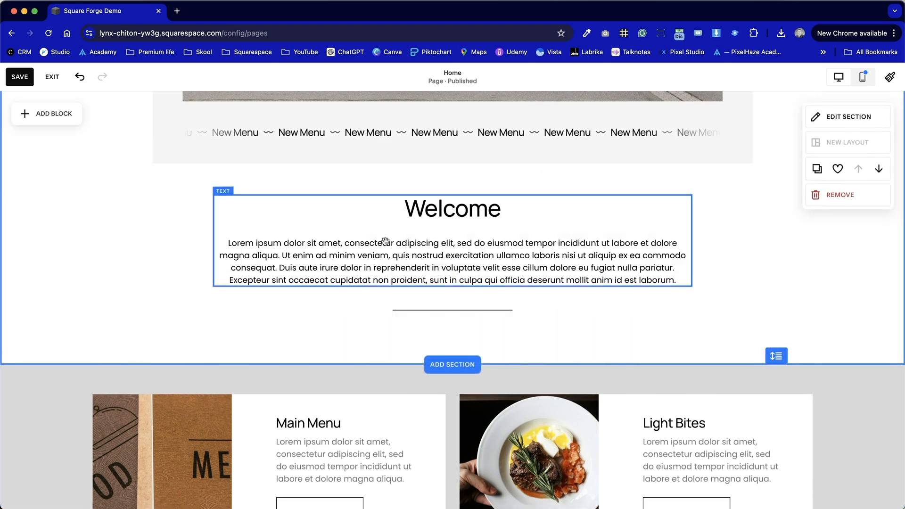
pyautogui.click(737, 274)
pyautogui.scroll(1, 738, 277)
pyautogui.scroll(2, 738, 277)
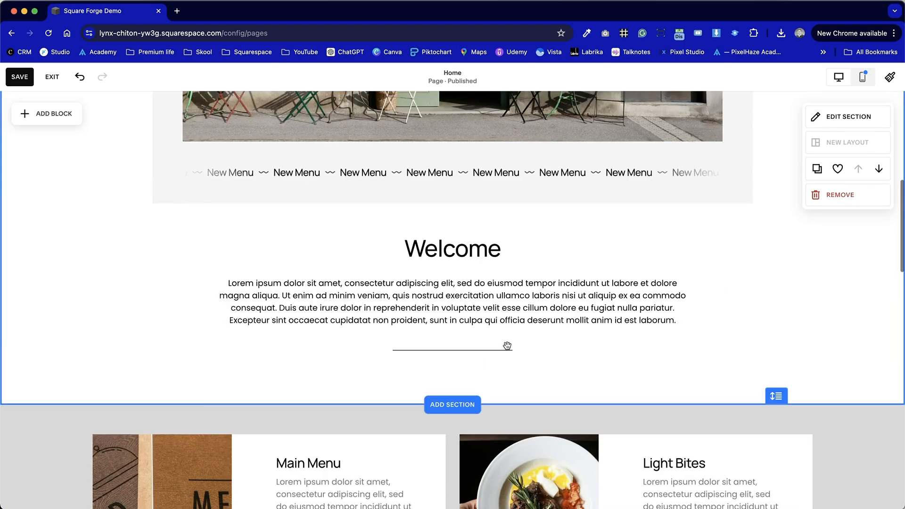
# Set the line's vertical alignment to the bottom of its block.
pyautogui.click(485, 350)
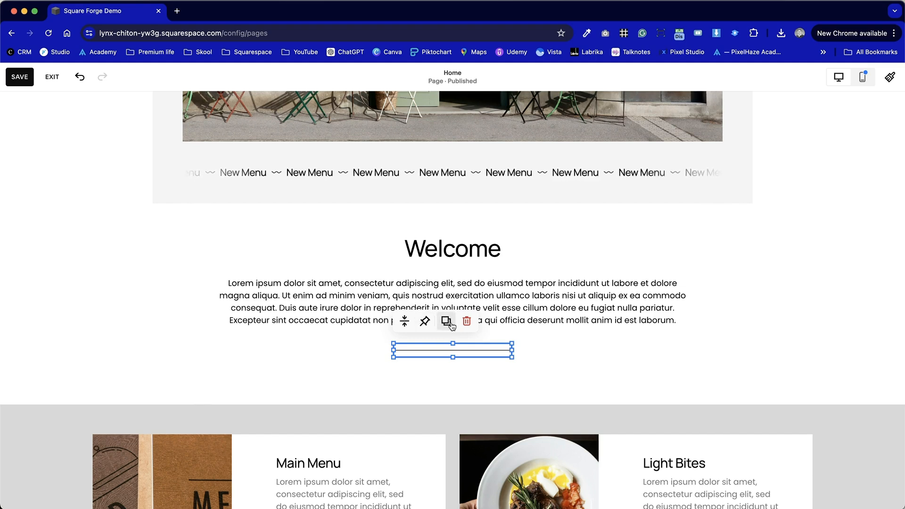
pyautogui.click(404, 321)
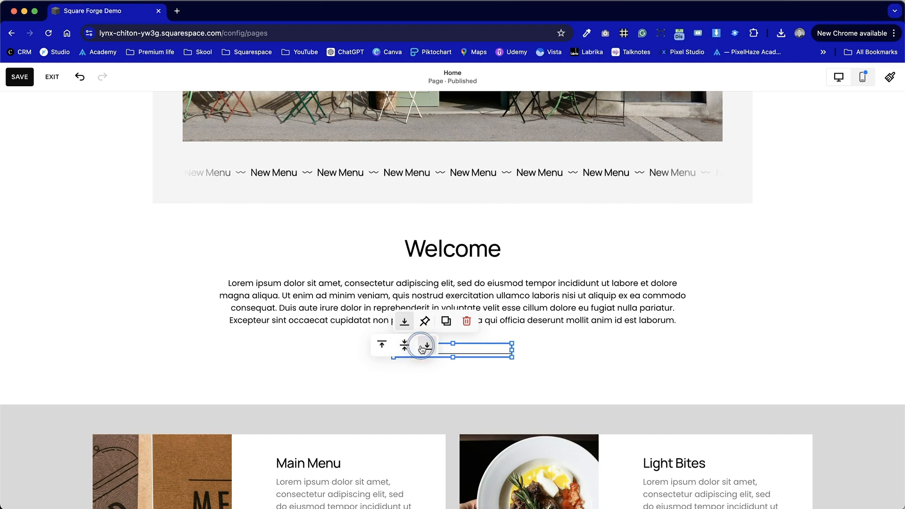
pyautogui.click(364, 347)
# Pin the line block to the top and check how it behaves while scrolling the page.
pyautogui.click(485, 354)
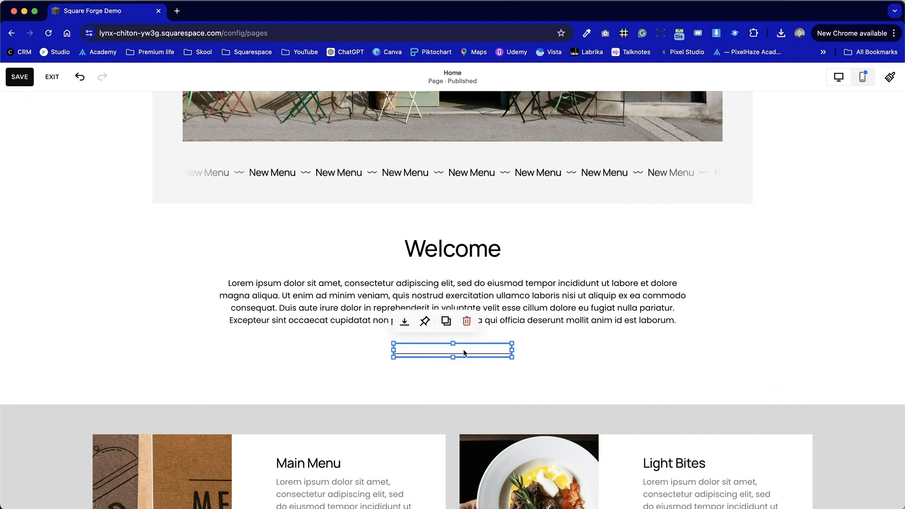
pyautogui.click(424, 322)
pyautogui.click(273, 375)
pyautogui.scroll(-2, 272, 375)
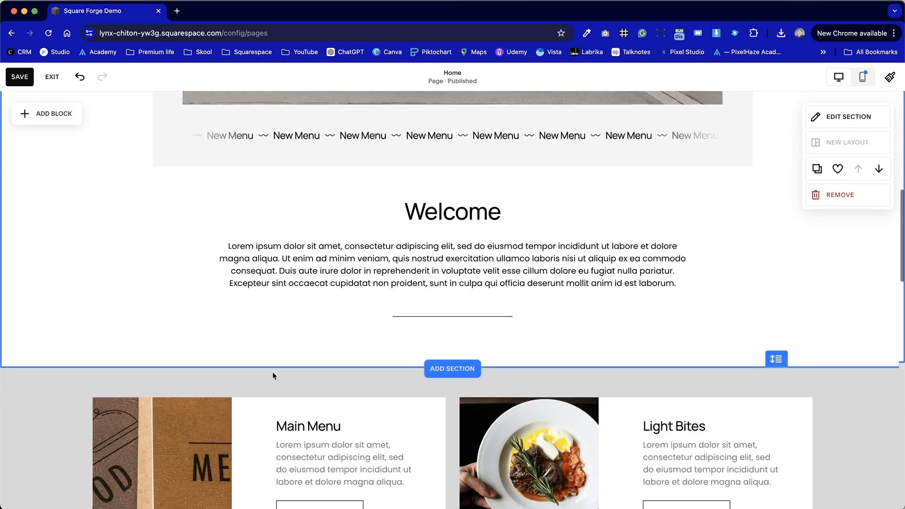
pyautogui.click(462, 300)
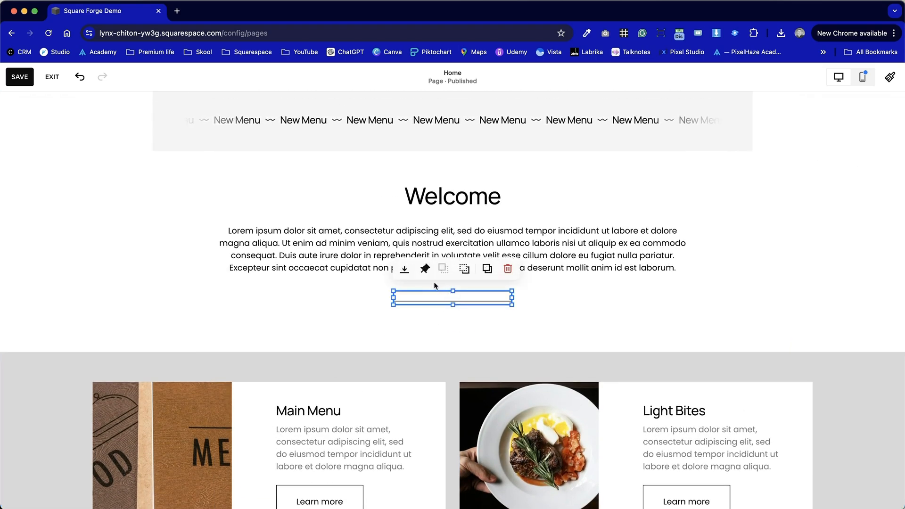
# Remove the line's pinning and set its vertical alignment back to middle.
pyautogui.click(424, 269)
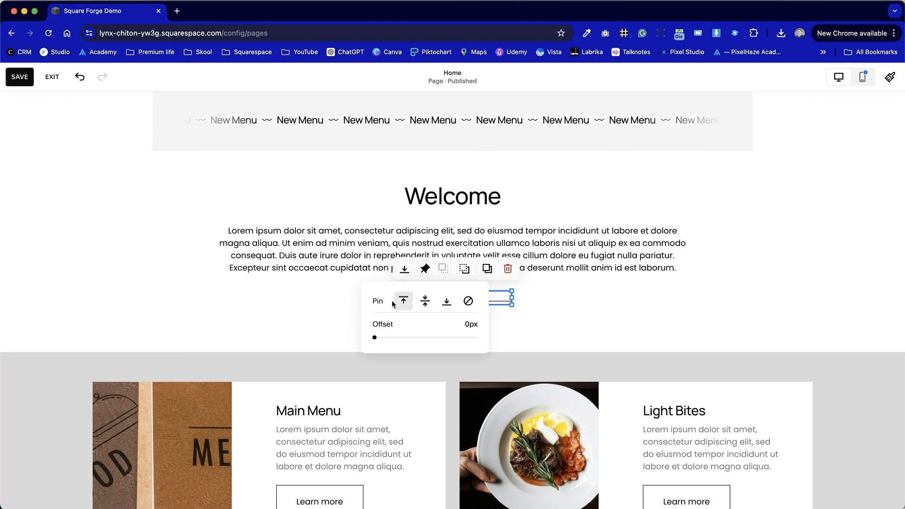
pyautogui.click(468, 302)
pyautogui.click(405, 270)
pyautogui.click(253, 311)
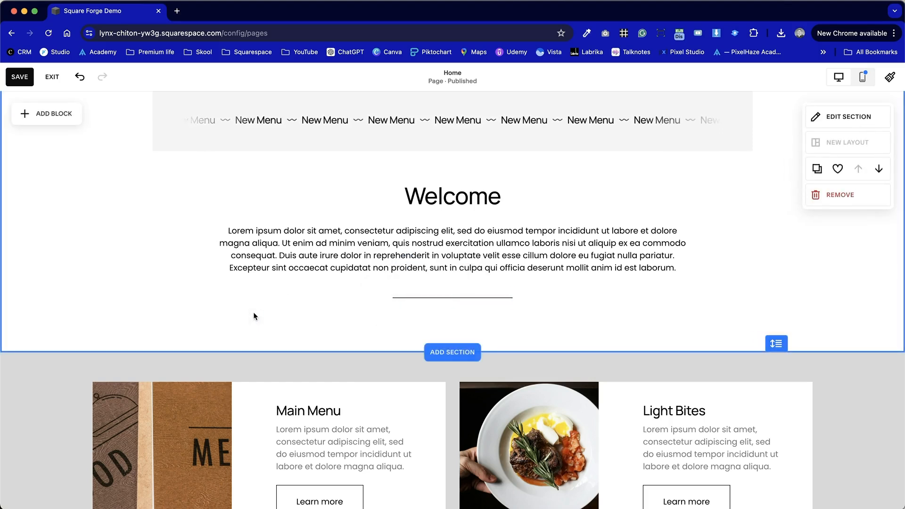
# Duplicate the centred line twice and place one copy on each side of it in the same row.
pyautogui.click(431, 300)
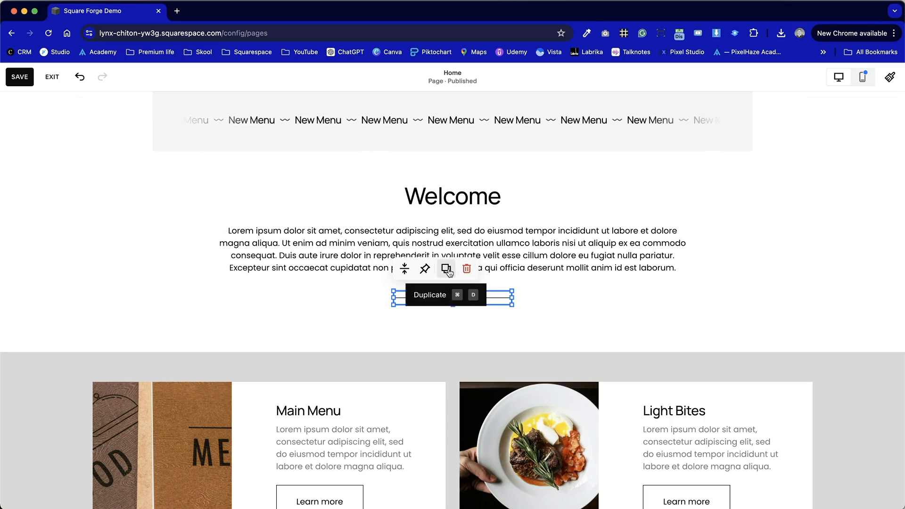
pyautogui.click(446, 269)
pyautogui.moveTo(500, 315); pyautogui.dragTo(587, 297)
pyautogui.click(466, 294)
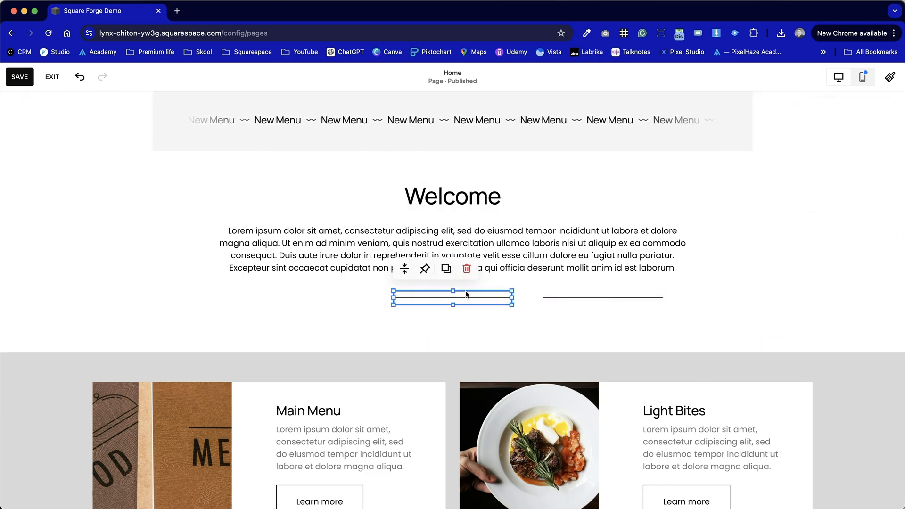
pyautogui.click(446, 269)
pyautogui.moveTo(506, 312); pyautogui.dragTo(327, 296)
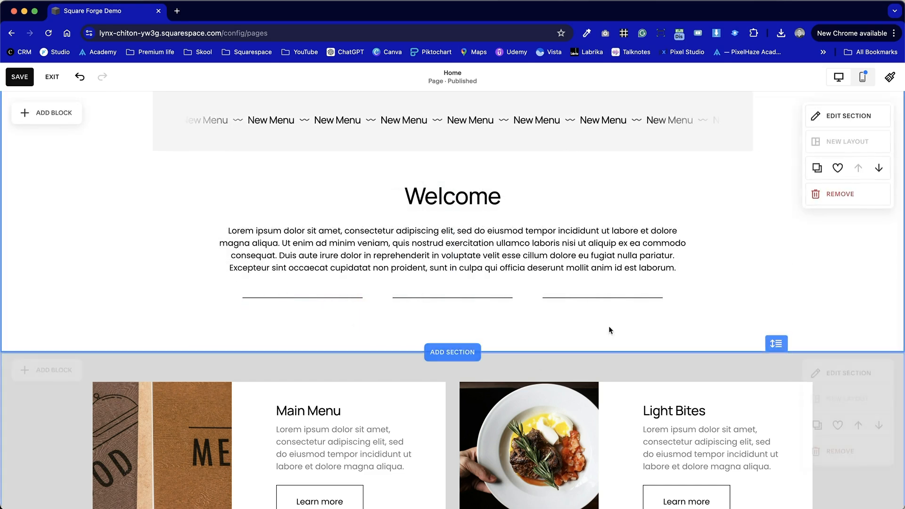
# Delete the two duplicated lines on either side of the centred line.
pyautogui.click(602, 304)
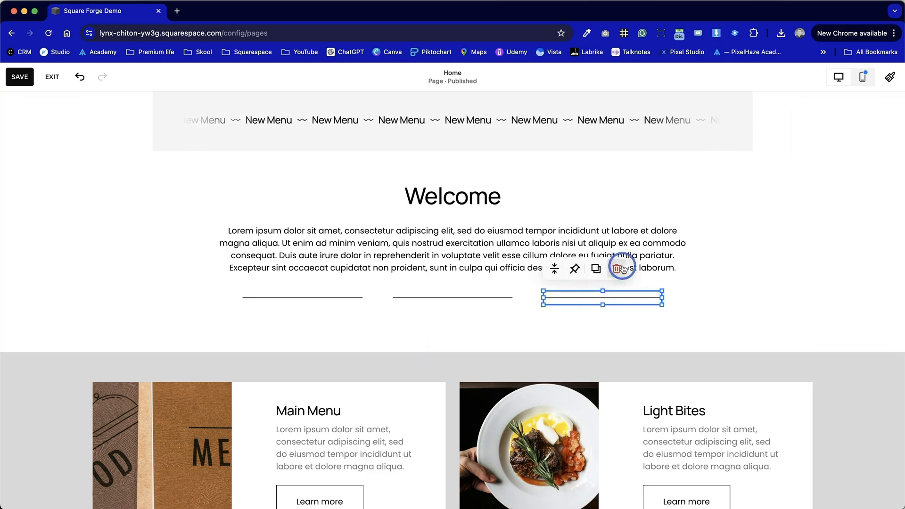
pyautogui.press('Delete')
pyautogui.click(320, 296)
pyautogui.press('Delete')
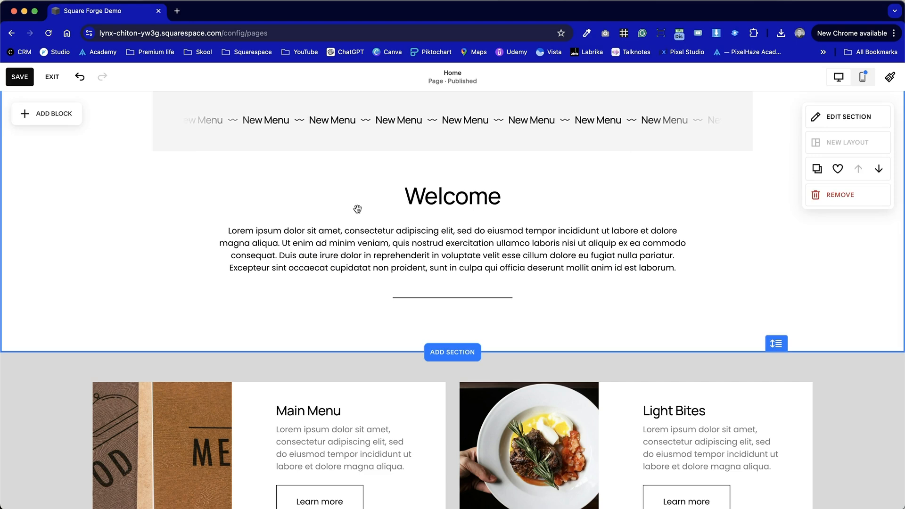
# Add a Text block to the blank section above Testimonials, paste the Lorem ipsum paragraph and widen the block to about a third of the content width.
pyautogui.scroll(-10, 334, 270)
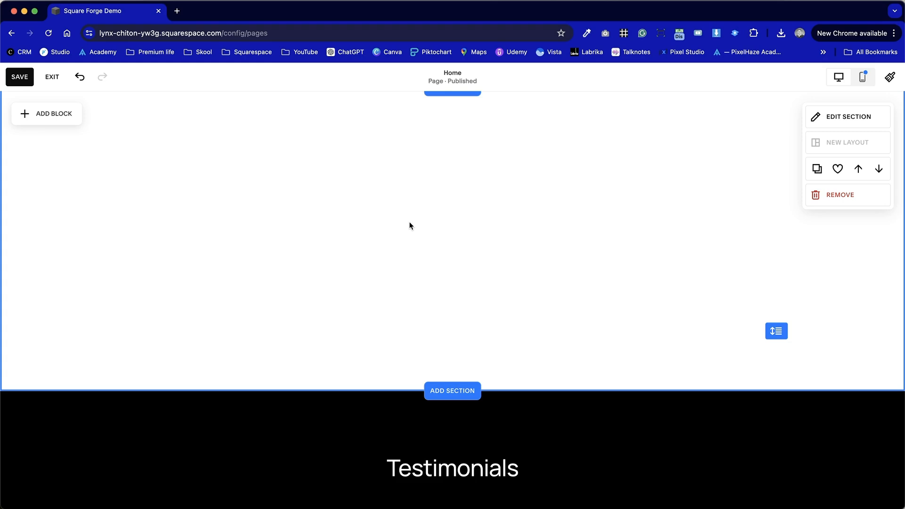
pyautogui.click(60, 117)
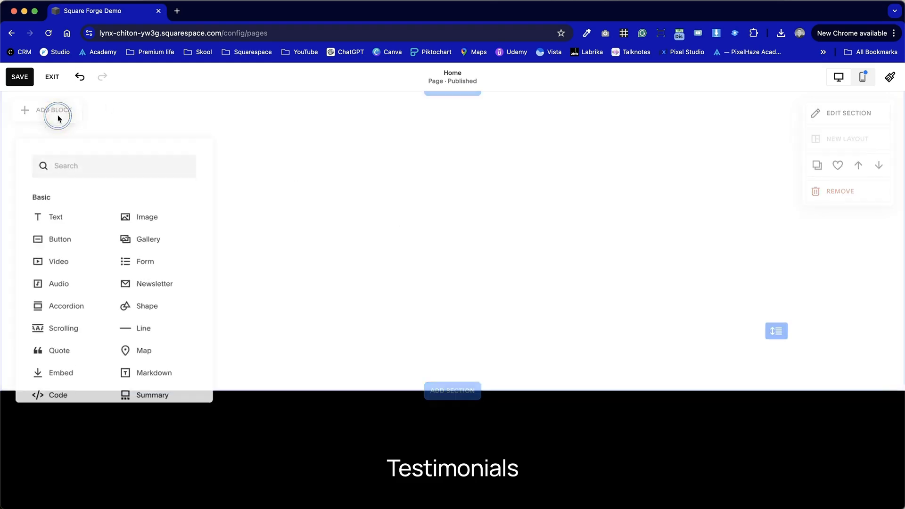
pyautogui.click(64, 219)
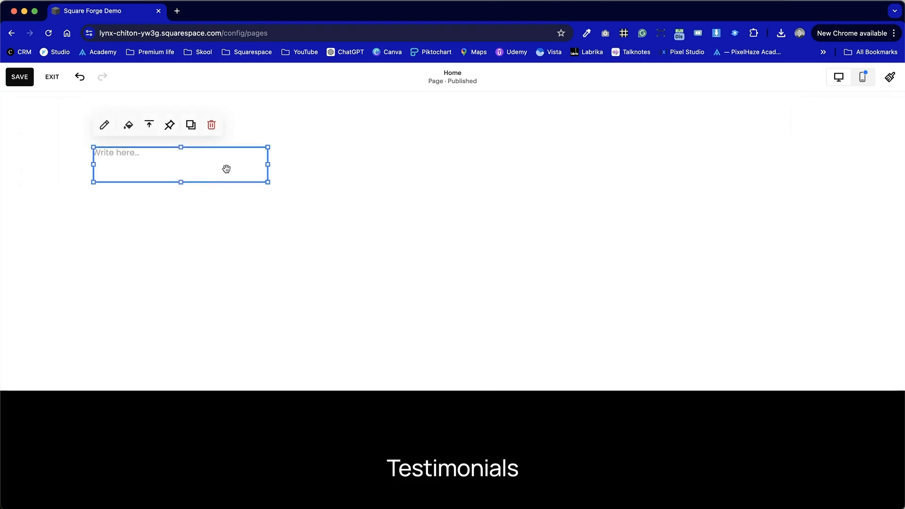
pyautogui.click(125, 154)
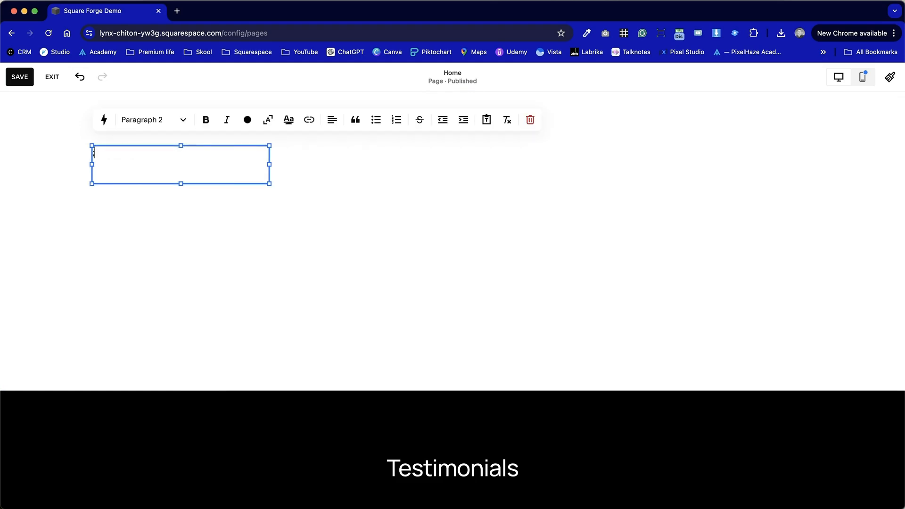
pyautogui.write('Lorem ipsum dolor sit amet, consectetur adipiscing elit, sed do eiusmod tempor incididunt ut labore et dolore magna aliqua. Ut enim ad minim veniam, quis nostrud exercitation ullamco laboris nisi ut aliquip ex ea commodo consequat. Duis aute irure dolor in reprehenderit in voluptate velit esse cillum dolore eu fugiat nulla pariatur. Excepteur sint occaecat cupidatat non proident, sunt in culpa qui officia deserunt mollit anim id est laborum.')
pyautogui.click(265, 215)
pyautogui.moveTo(271, 218); pyautogui.dragTo(324, 211)
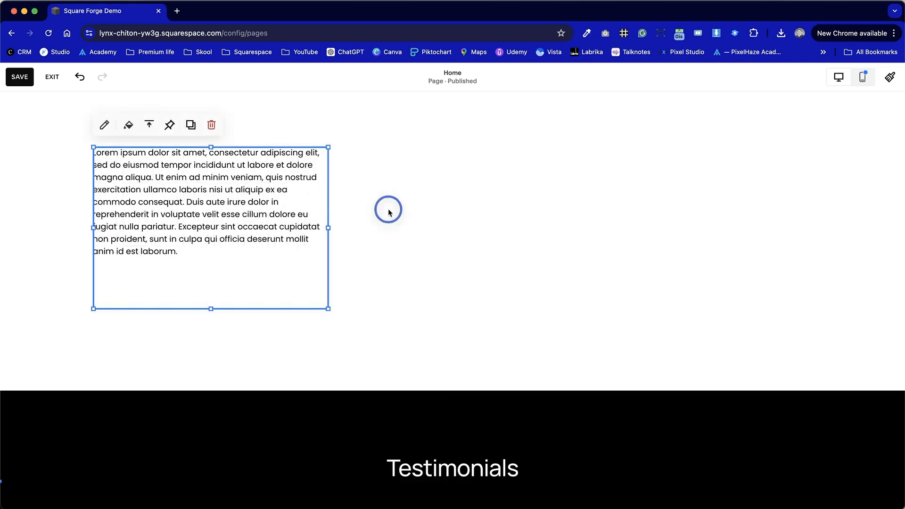
# Duplicate the Lorem ipsum text block twice and arrange the copies beside it as three columns.
pyautogui.click(189, 124)
pyautogui.moveTo(203, 210); pyautogui.dragTo(422, 160)
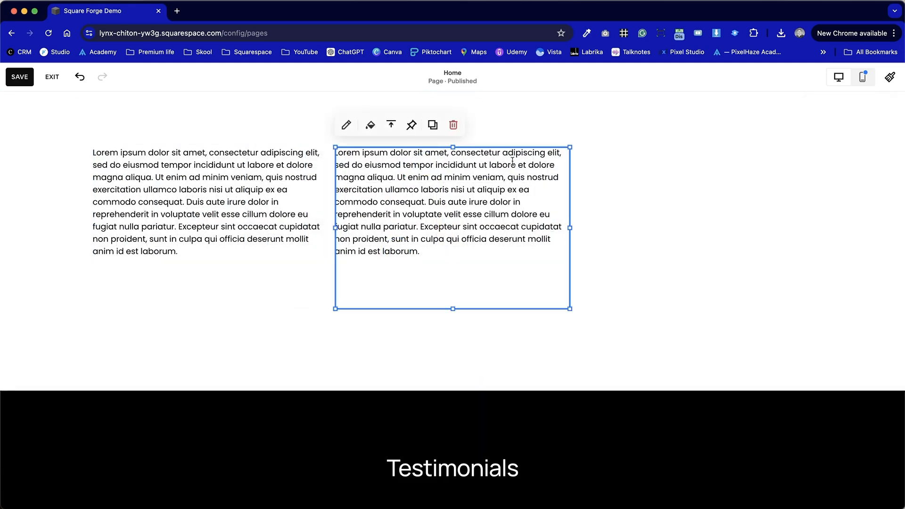
pyautogui.click(432, 124)
pyautogui.moveTo(471, 244); pyautogui.dragTo(686, 224)
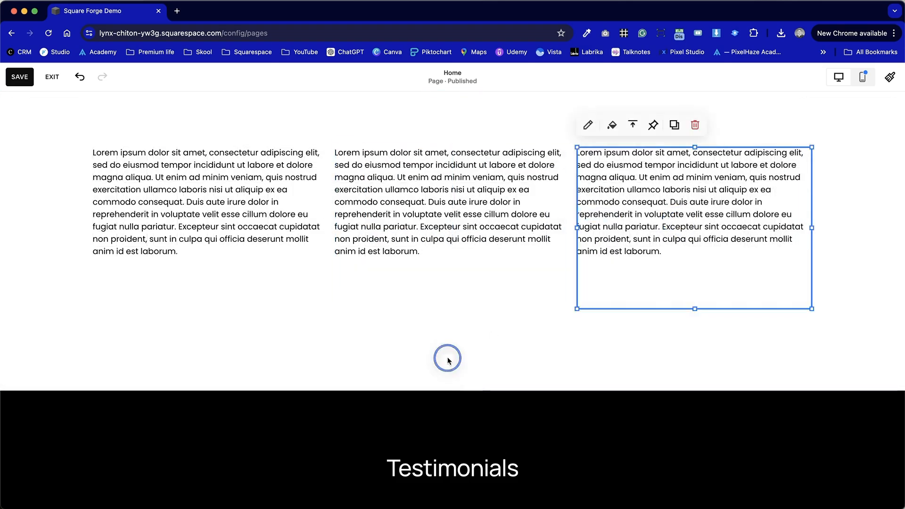
pyautogui.click(447, 358)
# Shorten the column texts, ending the first column at "fugiat nulla pariatur." and the third at "non proident.".
pyautogui.click(169, 292)
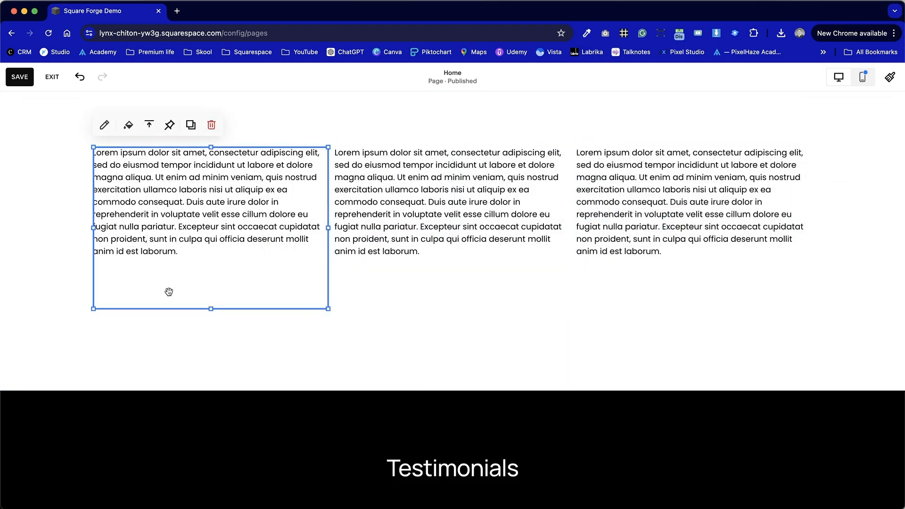
pyautogui.click(209, 231)
pyautogui.moveTo(179, 228); pyautogui.dragTo(214, 263)
pyautogui.press('BackSpace')
pyautogui.moveTo(683, 250); pyautogui.dragTo(631, 241)
pyautogui.click(682, 251)
pyautogui.press('BackSpace')
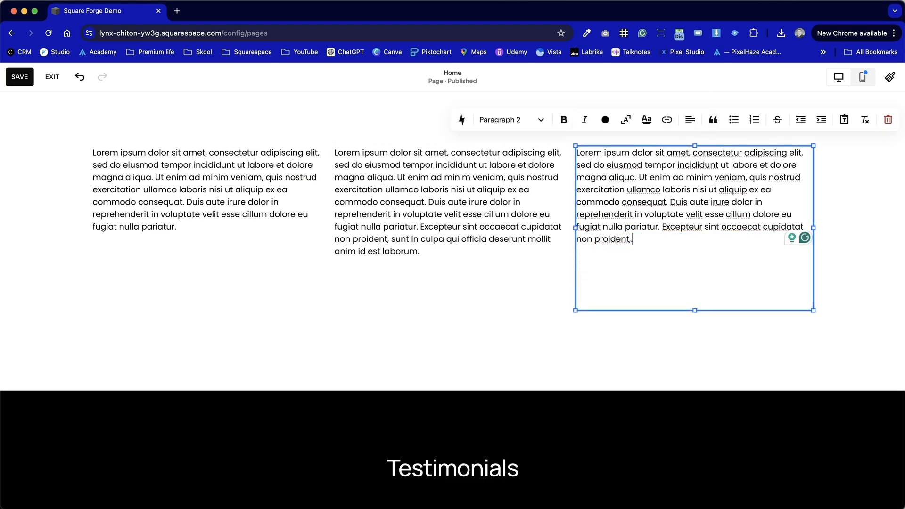
pyautogui.click(314, 330)
# Reduce the heights of the three text blocks to fit their paragraphs.
pyautogui.click(440, 257)
pyautogui.moveTo(451, 308); pyautogui.dragTo(452, 264)
pyautogui.click(697, 277)
pyautogui.moveTo(703, 316); pyautogui.dragTo(689, 227)
pyautogui.click(424, 261)
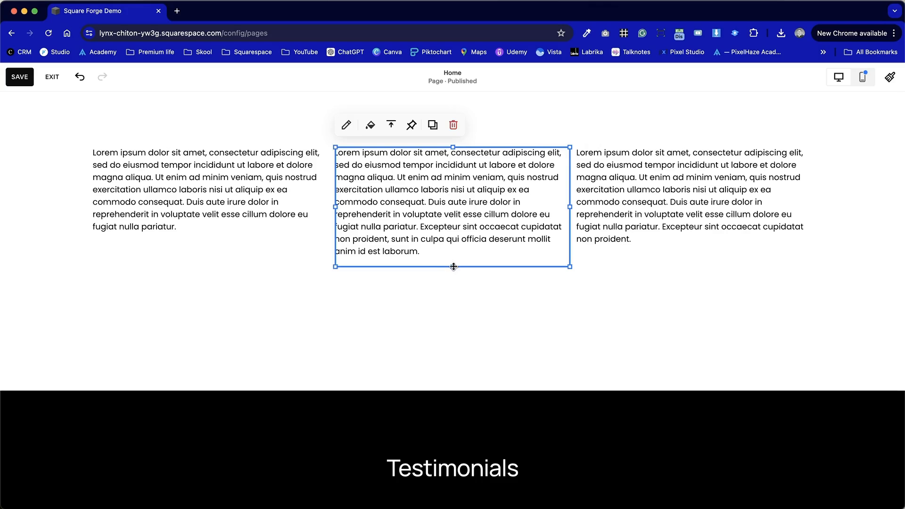
pyautogui.click(261, 296)
pyautogui.moveTo(212, 310); pyautogui.dragTo(213, 244)
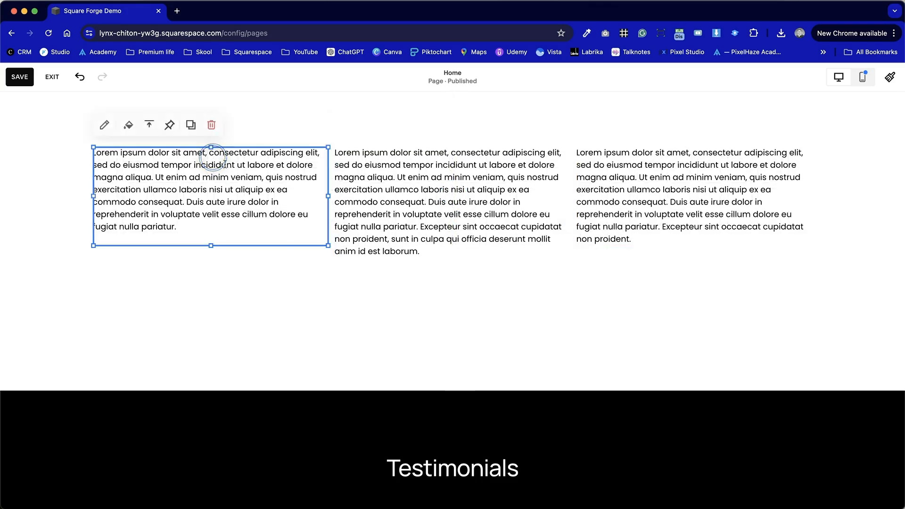
pyautogui.click(388, 283)
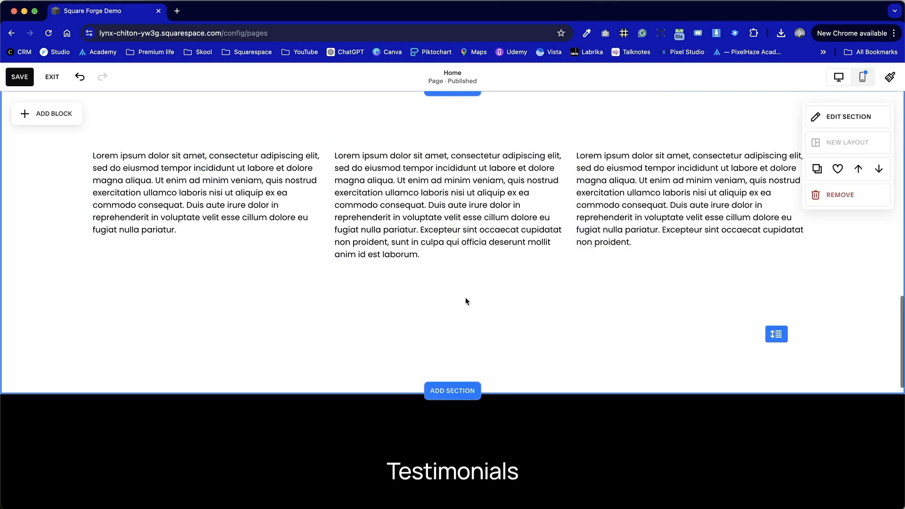
# Select all three text blocks together and move them slightly lower in their section.
pyautogui.scroll(1, 466, 300)
pyautogui.moveTo(696, 344); pyautogui.dragTo(133, 226)
pyautogui.moveTo(309, 238); pyautogui.dragTo(307, 279)
# Insert the line "Heading" above the first column's paragraph and format it as Heading 4.
pyautogui.doubleClick(165, 260)
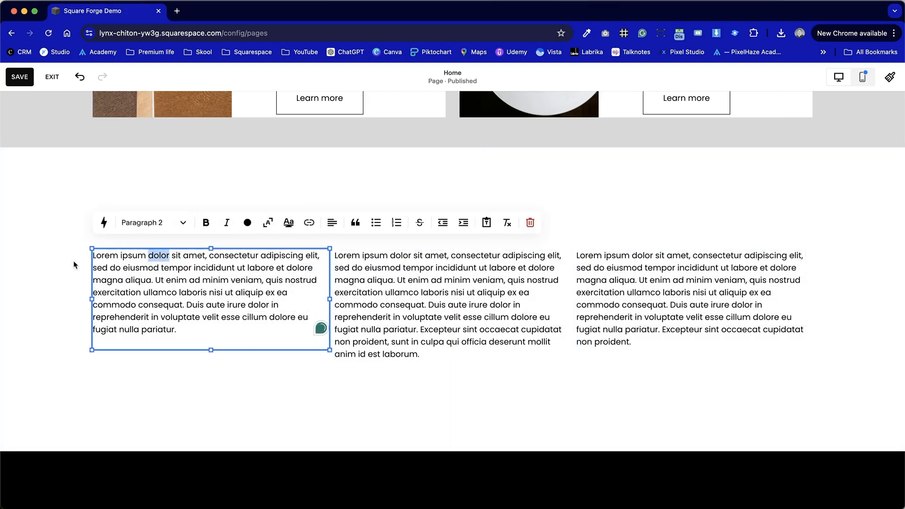
pyautogui.press('Return')
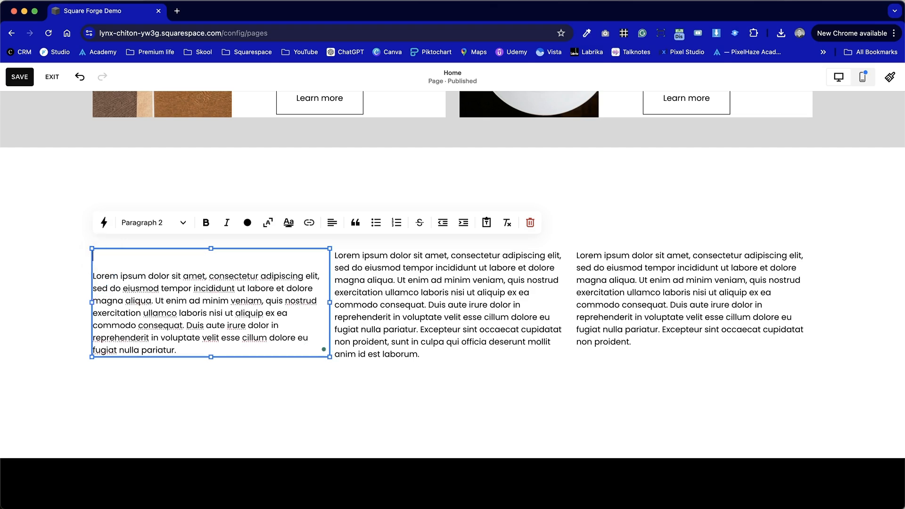
pyautogui.click(124, 227)
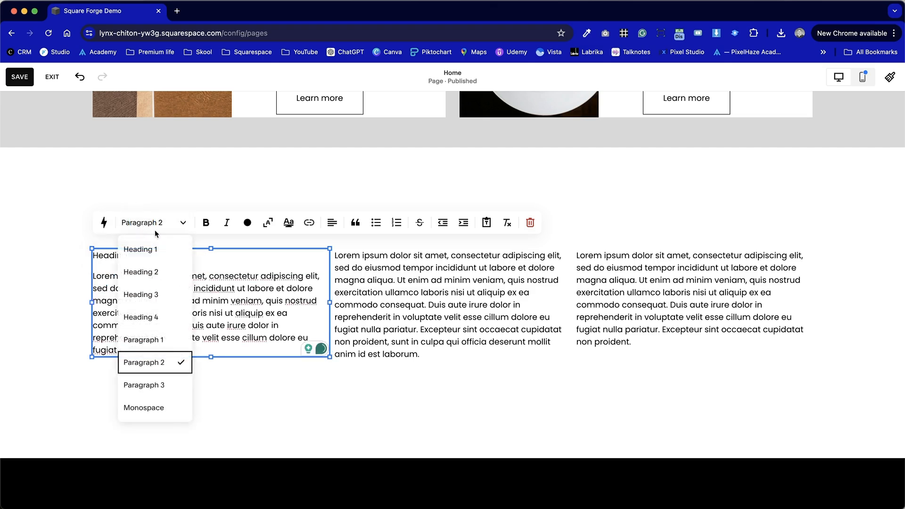
pyautogui.click(162, 317)
pyautogui.click(570, 347)
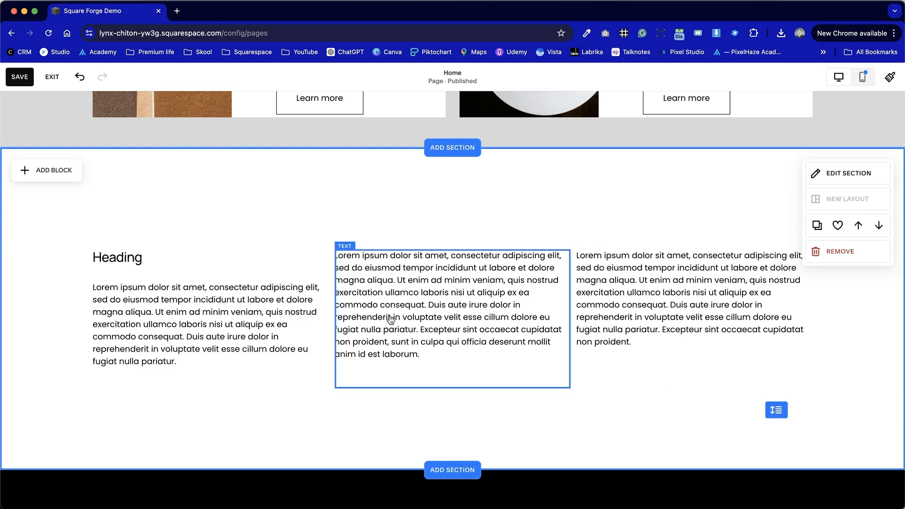
# Copy the first column's heading and paste it above the paragraphs in the second and third columns.
pyautogui.click(181, 285)
pyautogui.click(152, 264)
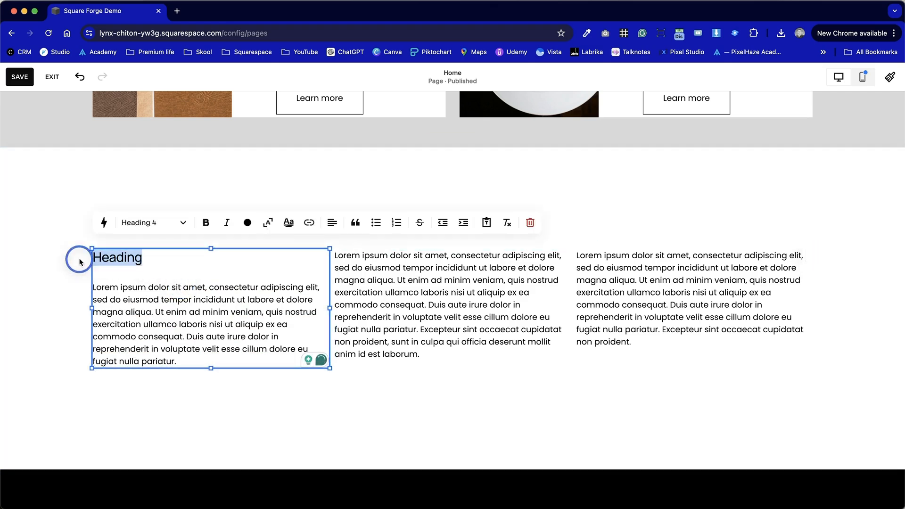
pyautogui.doubleClick(434, 292)
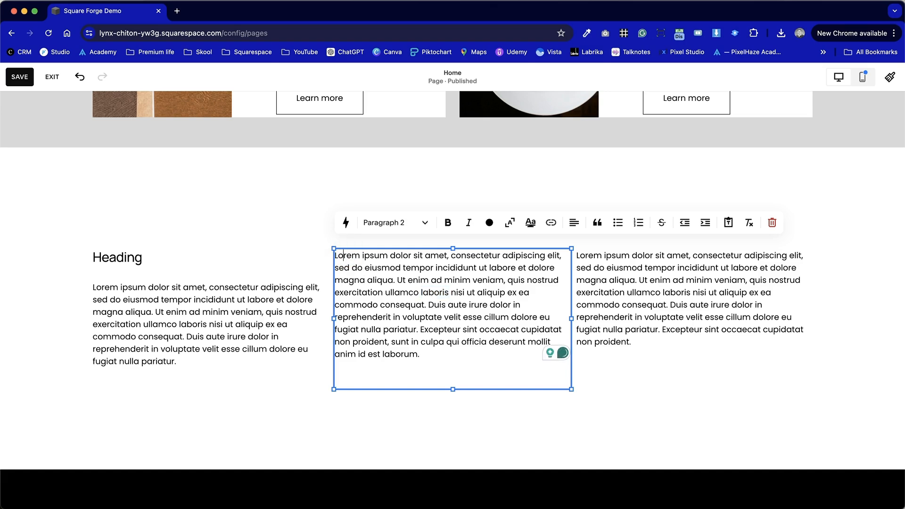
pyautogui.write('Heading')
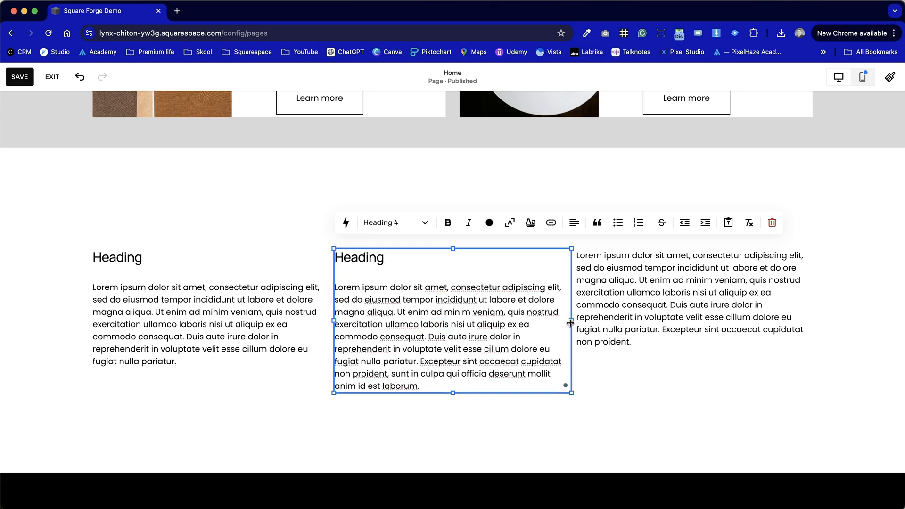
pyautogui.click(585, 257)
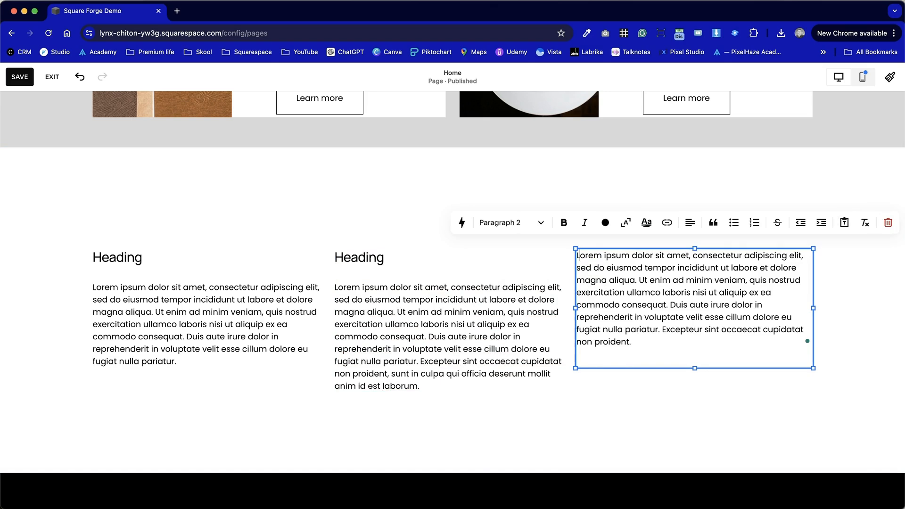
pyautogui.write('Heading')
pyautogui.click(491, 185)
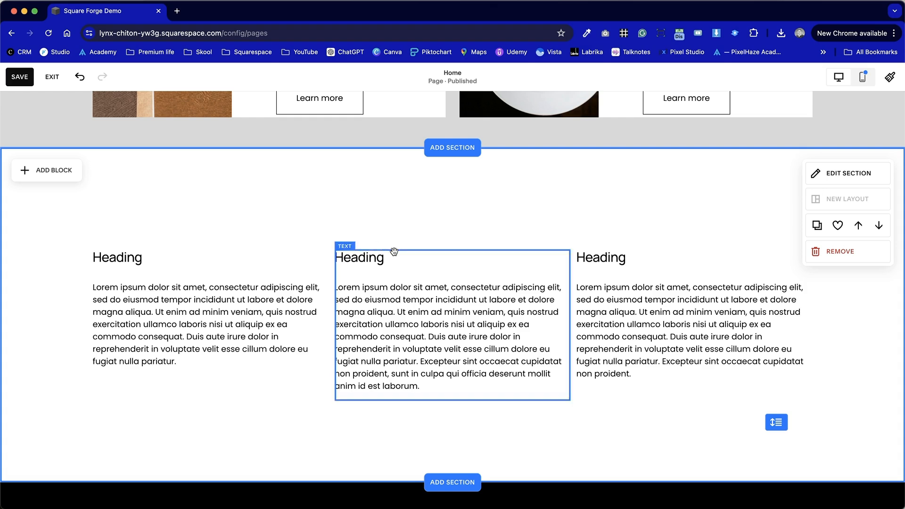
# Add a line block above the first column's heading and make it span the column's width.
pyautogui.click(56, 172)
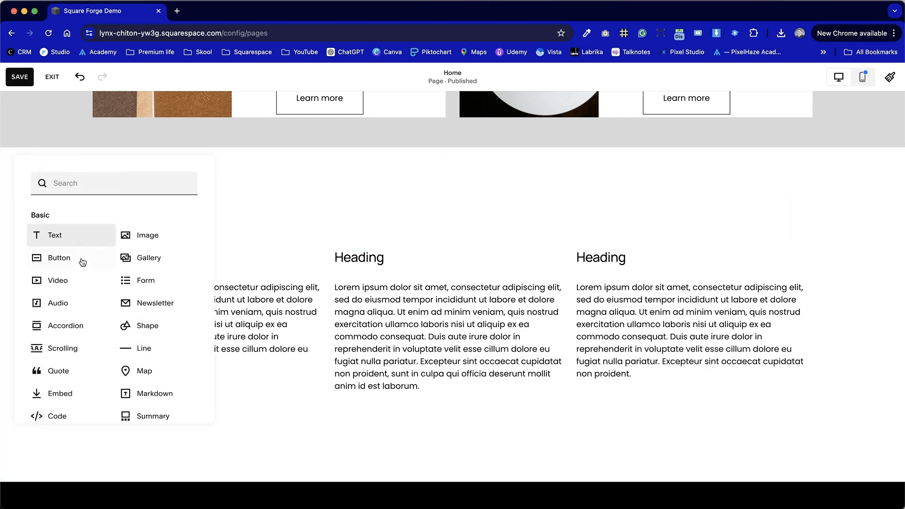
pyautogui.click(140, 344)
pyautogui.moveTo(204, 211); pyautogui.dragTo(329, 211)
pyautogui.click(372, 213)
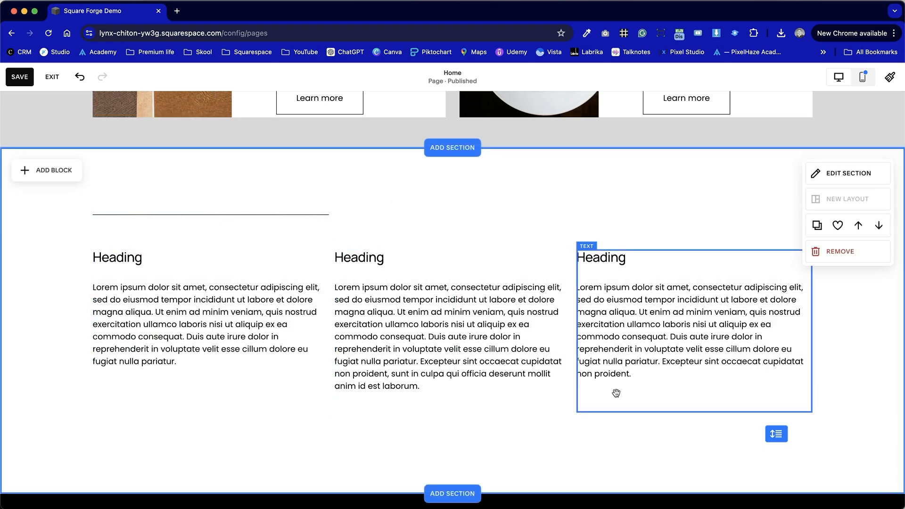
# Move the three text blocks up beneath the line, then delete the second and third columns' text blocks.
pyautogui.moveTo(668, 387); pyautogui.dragTo(207, 267)
pyautogui.click(589, 452)
pyautogui.moveTo(451, 465); pyautogui.dragTo(635, 237)
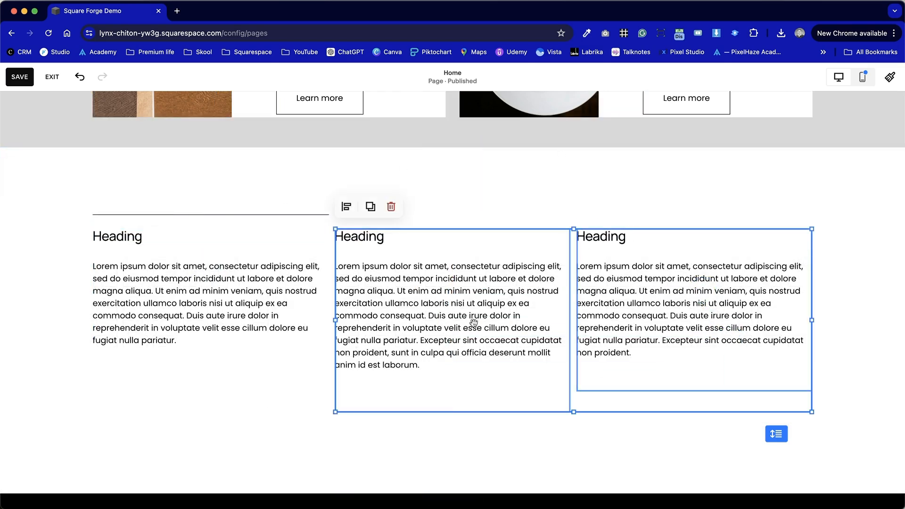
pyautogui.click(395, 212)
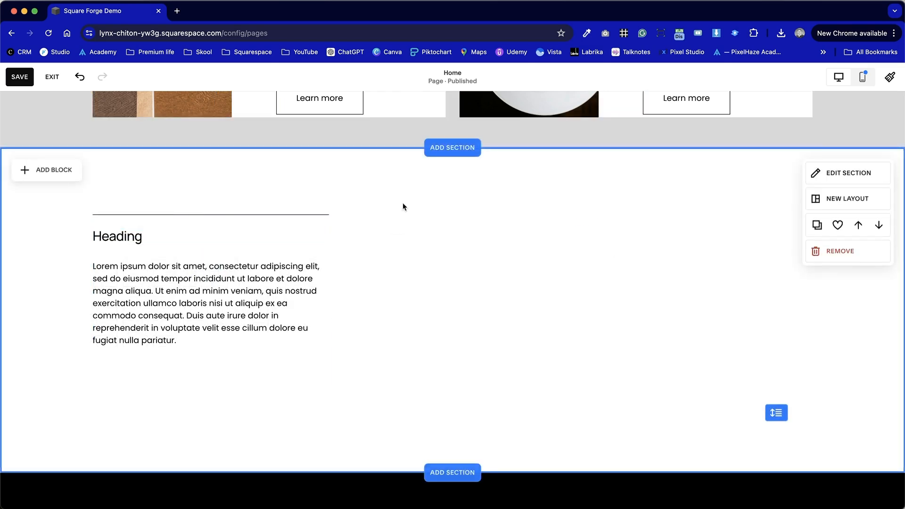
# Duplicate the line above the first column and place the copy just below that column's paragraph.
pyautogui.click(297, 215)
pyautogui.click(207, 303)
pyautogui.moveTo(211, 387); pyautogui.dragTo(210, 231)
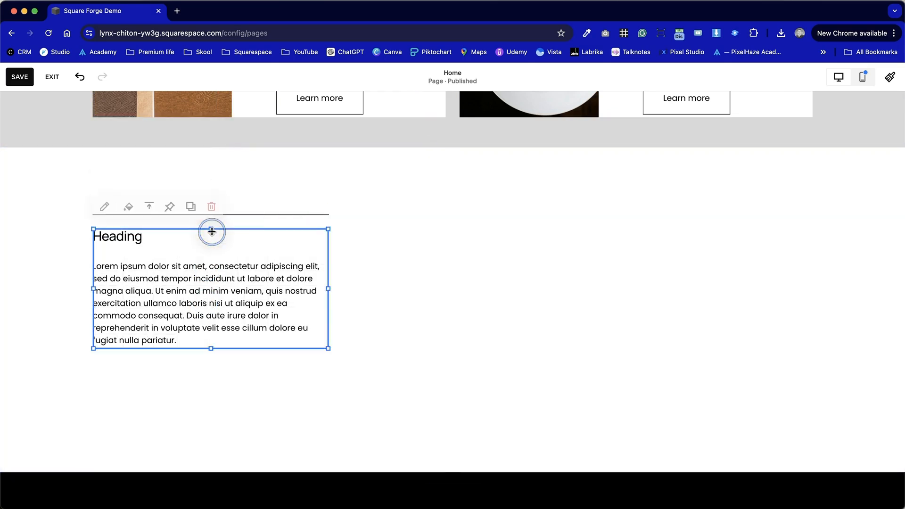
pyautogui.click(243, 215)
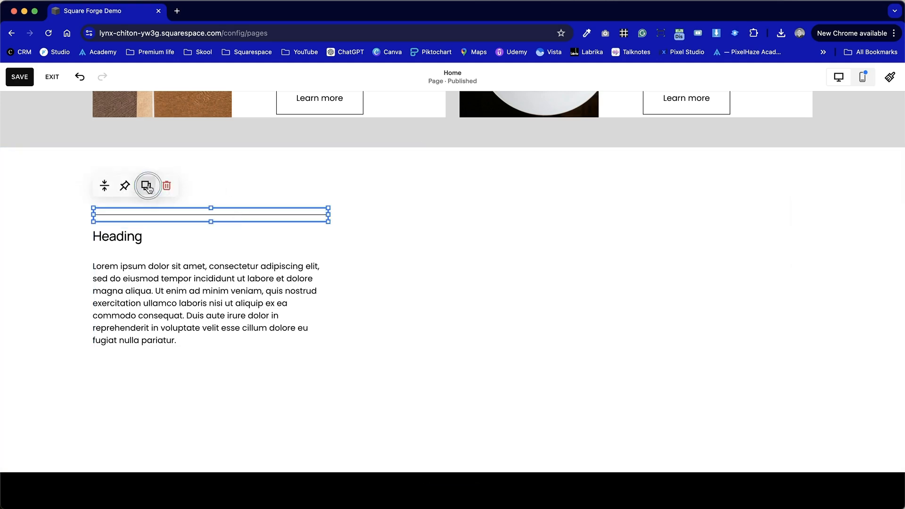
pyautogui.click(147, 187)
pyautogui.moveTo(285, 249); pyautogui.dragTo(255, 367)
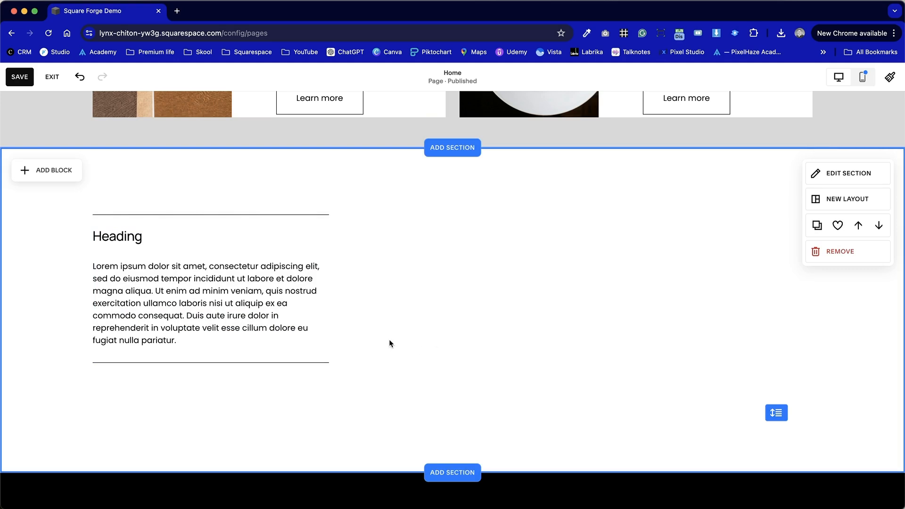
# Duplicate the first column's text block with both lines and align the copy beside it as the second column.
pyautogui.moveTo(451, 377); pyautogui.dragTo(175, 168)
pyautogui.click(126, 185)
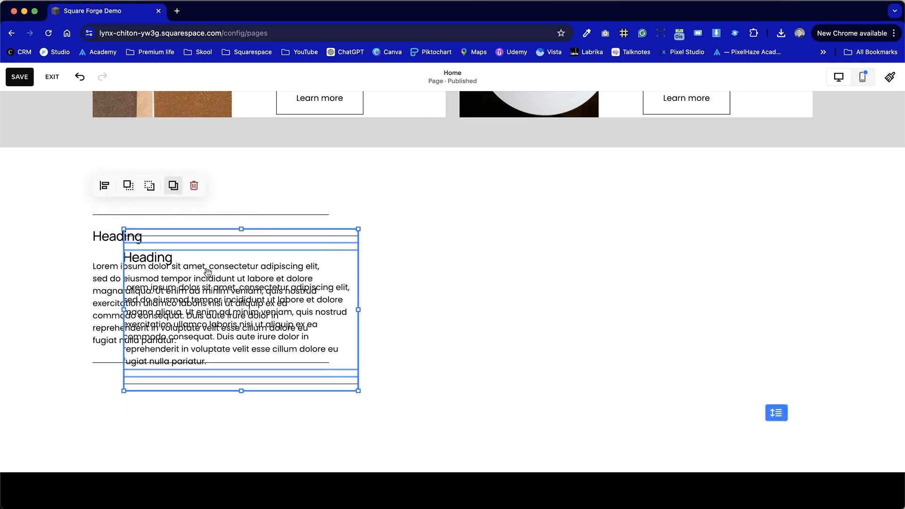
pyautogui.moveTo(207, 309); pyautogui.dragTo(418, 245)
pyautogui.click(697, 279)
# Duplicate the second column's text block and lines and align the copy as the third column.
pyautogui.moveTo(626, 370); pyautogui.dragTo(382, 198)
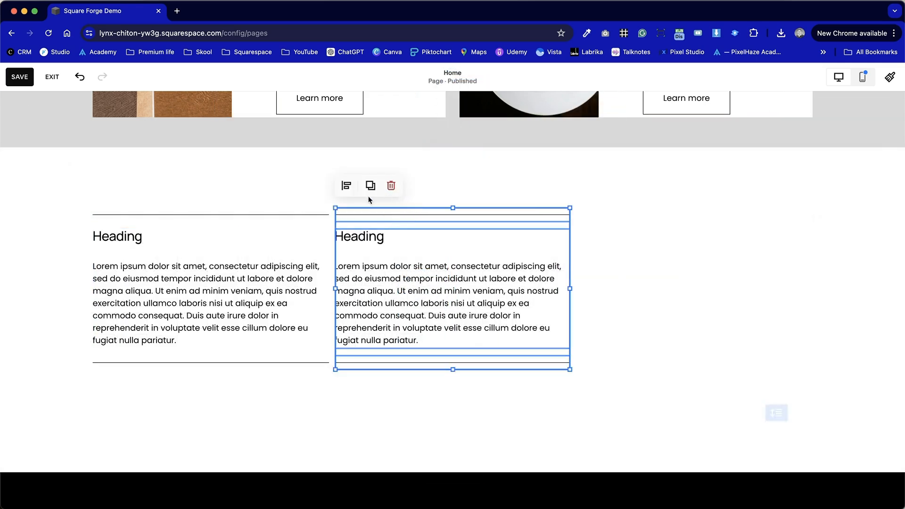
pyautogui.click(370, 185)
pyautogui.moveTo(399, 287); pyautogui.dragTo(628, 255)
pyautogui.click(456, 413)
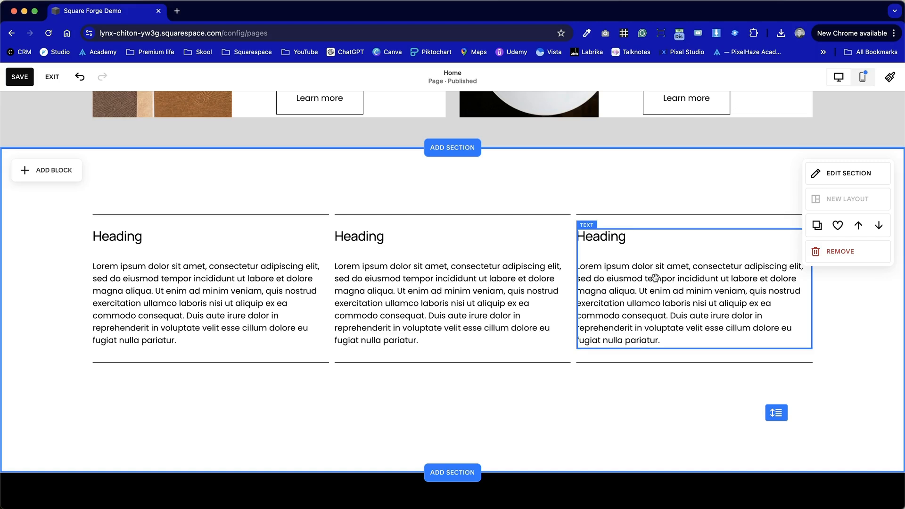
pyautogui.moveTo(478, 188); pyautogui.dragTo(578, 184)
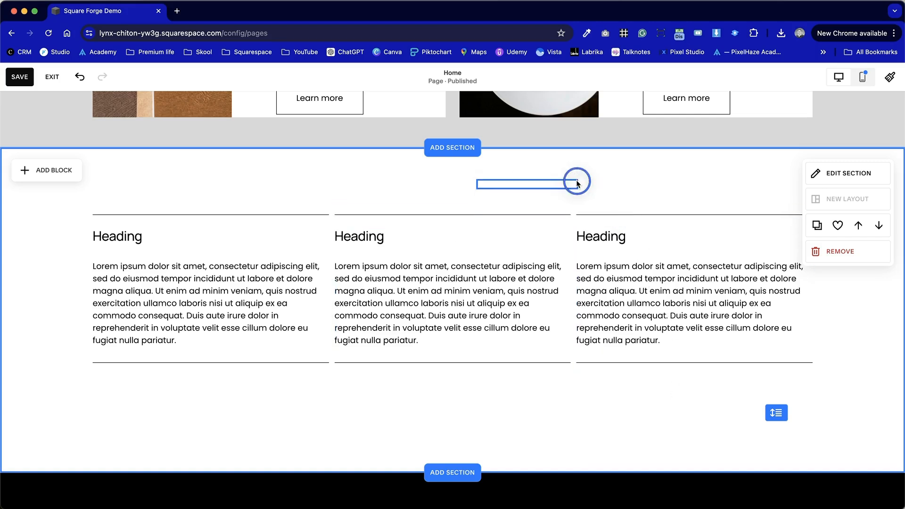
# Widen the horizontal grid gap in the section's settings to put more space between the three columns.
pyautogui.click(823, 173)
pyautogui.scroll(-1, 817, 333)
pyautogui.click(875, 296)
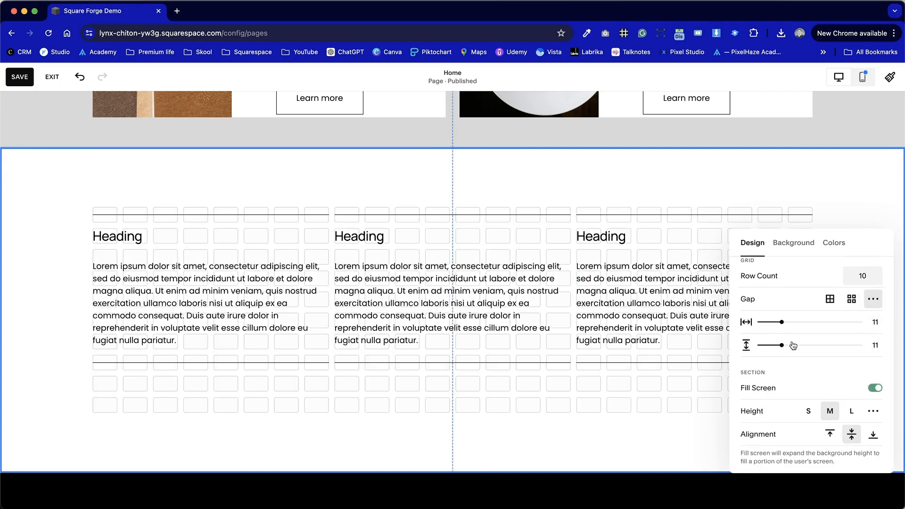
pyautogui.moveTo(783, 325); pyautogui.dragTo(850, 322)
pyautogui.click(562, 428)
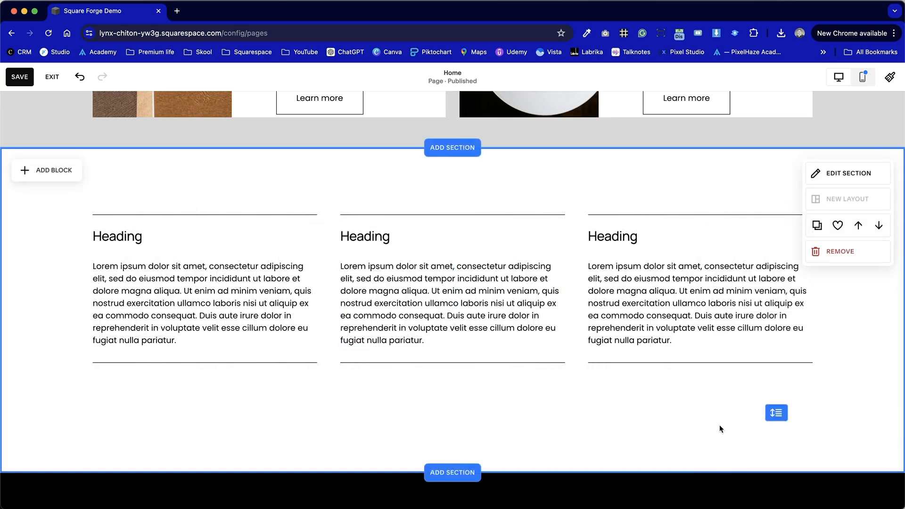
# Move the three text blocks and their lower lines down together, leaving space beneath the upper lines.
pyautogui.moveTo(725, 439); pyautogui.dragTo(215, 256)
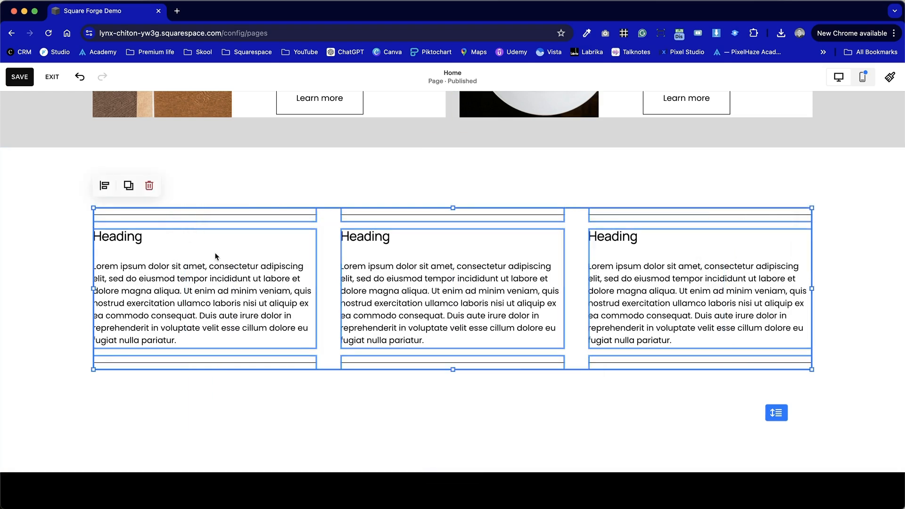
pyautogui.click(404, 394)
pyautogui.moveTo(711, 398); pyautogui.dragTo(191, 351)
pyautogui.click(36, 232)
# Add an image block beneath the first column's upper line and resize it to the column's width.
pyautogui.click(45, 169)
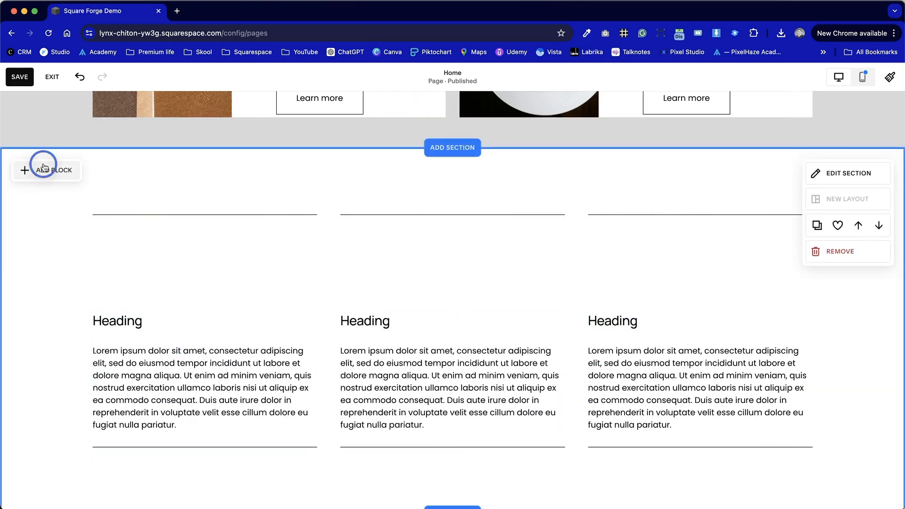
pyautogui.click(108, 254)
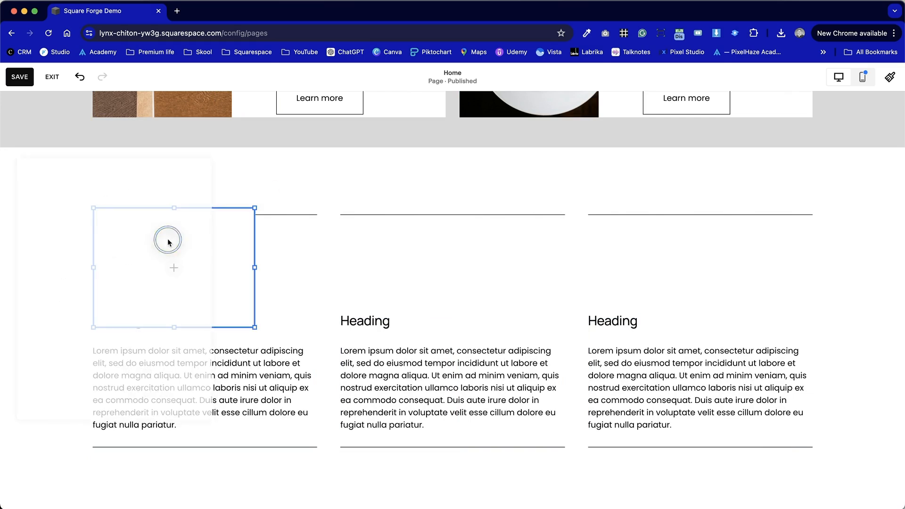
pyautogui.moveTo(174, 210); pyautogui.dragTo(180, 246)
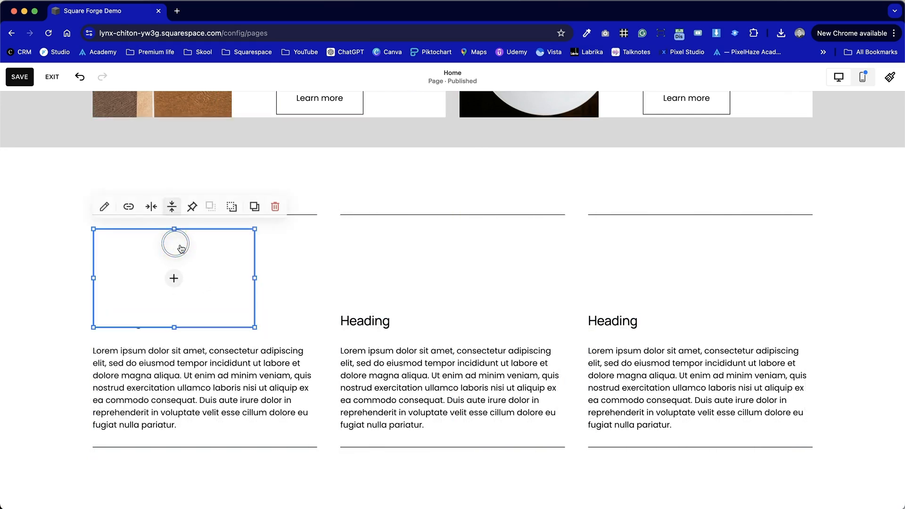
pyautogui.moveTo(256, 278); pyautogui.dragTo(317, 279)
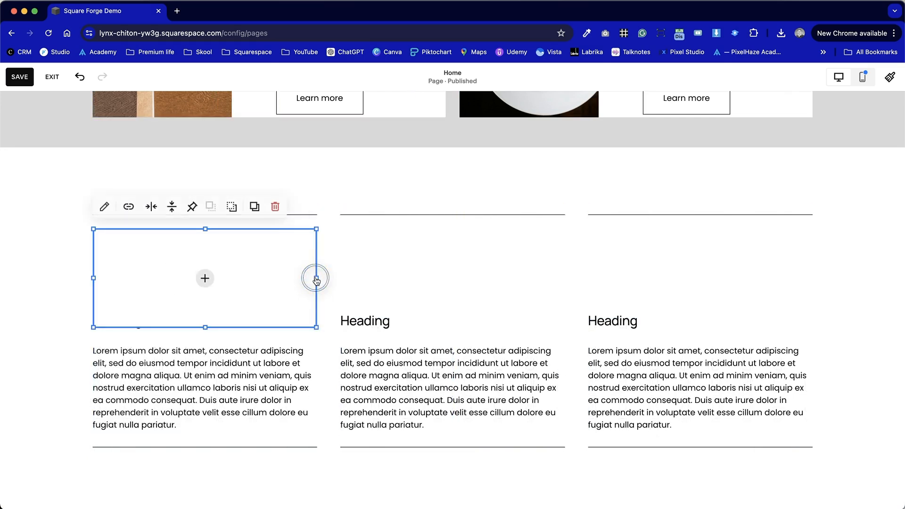
# Fill the first column's image block with the FOOD and MENU picture from the image library.
pyautogui.click(205, 278)
pyautogui.click(199, 304)
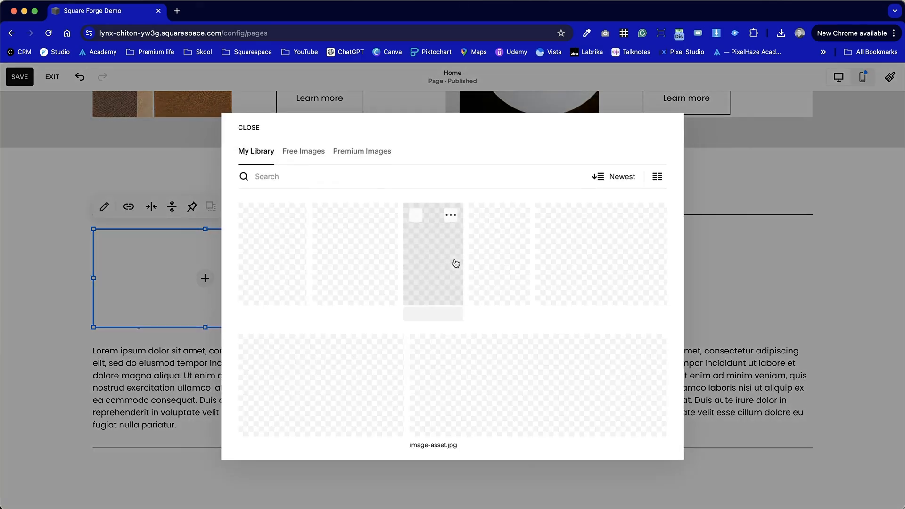
pyautogui.scroll(-2, 425, 354)
pyautogui.scroll(2, 426, 353)
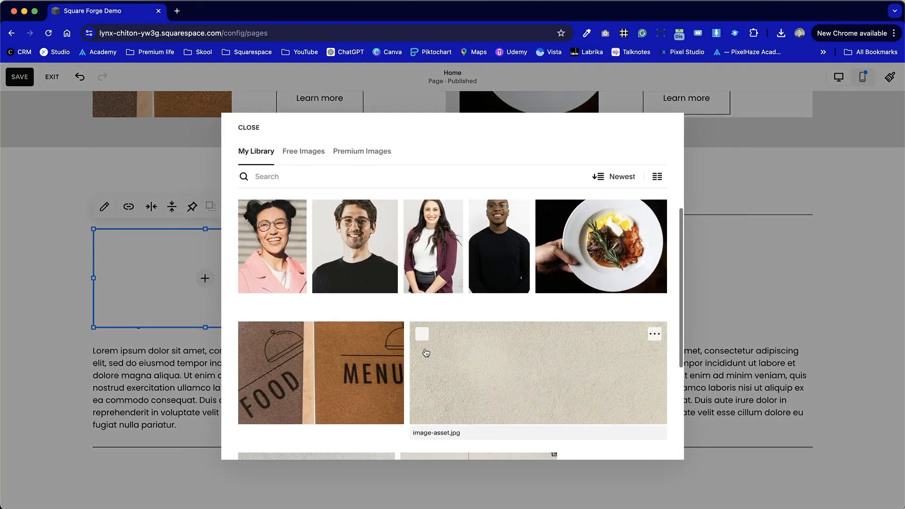
pyautogui.click(369, 383)
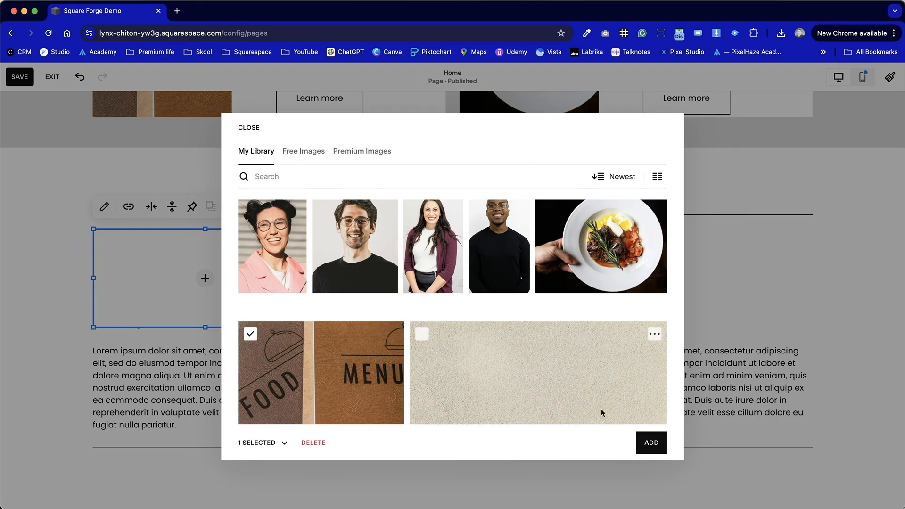
pyautogui.click(651, 439)
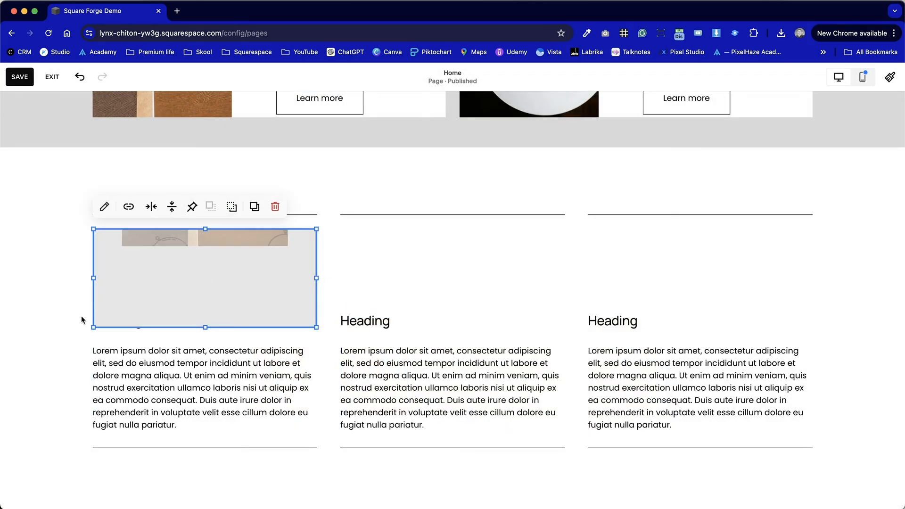
pyautogui.click(378, 281)
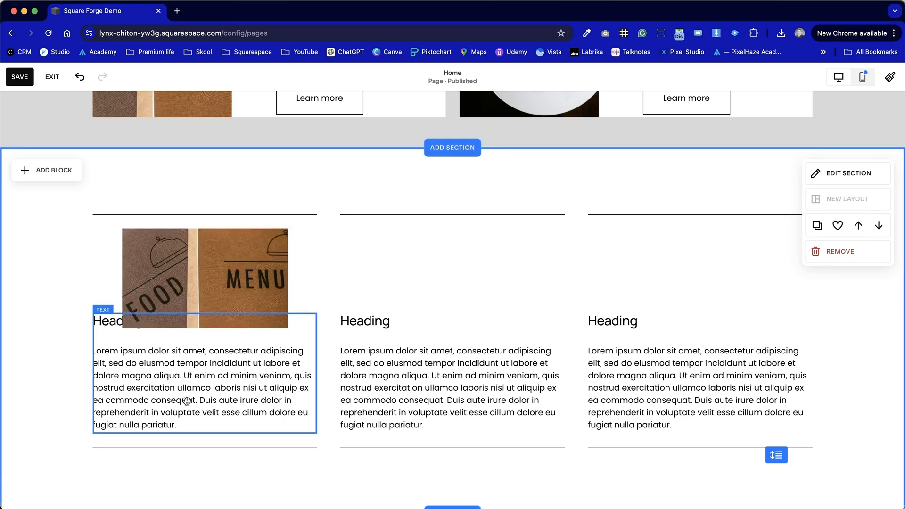
# Move the first column's text block and lower line down together to clear the image.
pyautogui.scroll(-2, 237, 480)
pyautogui.moveTo(259, 392); pyautogui.dragTo(157, 364)
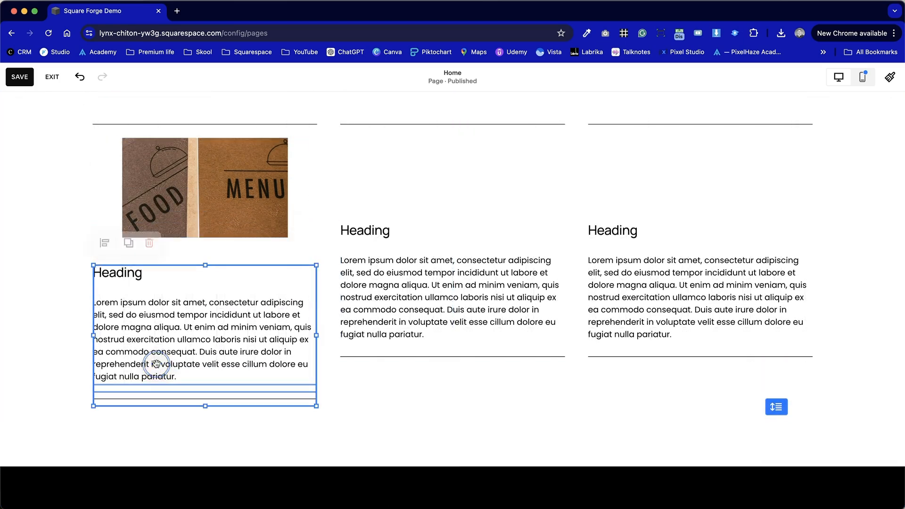
pyautogui.click(419, 191)
# Set the first column's image design to Fill so it covers the whole image block.
pyautogui.click(231, 217)
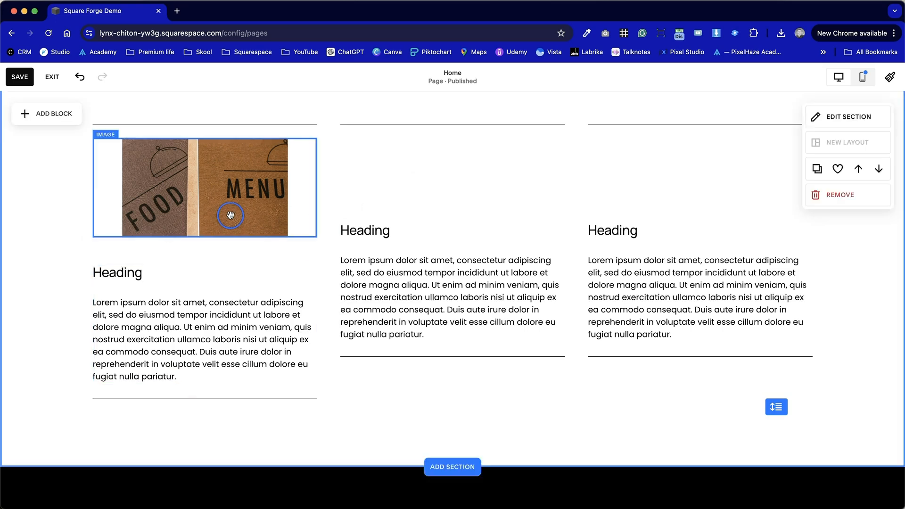
pyautogui.doubleClick(147, 164)
pyautogui.click(397, 151)
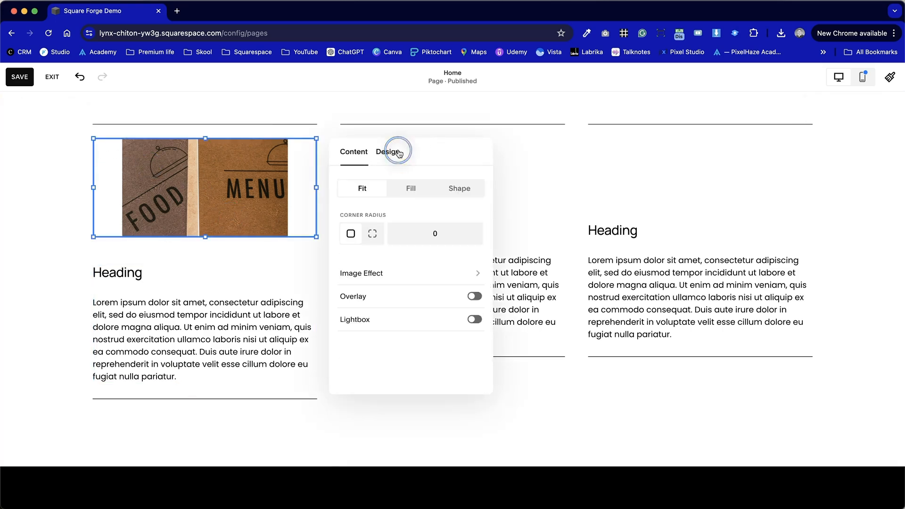
pyautogui.click(401, 190)
pyautogui.click(532, 173)
pyautogui.scroll(2, 519, 193)
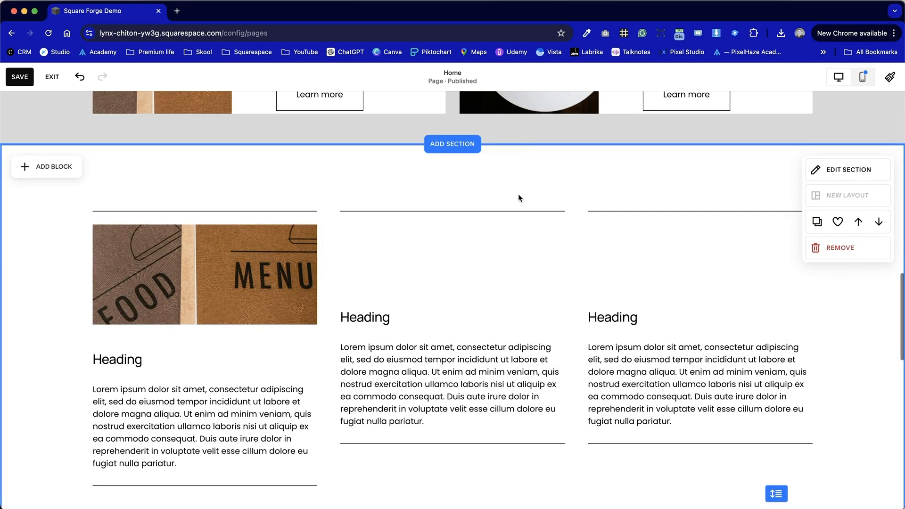
# Move the first column's text block and lower line further down to open a gap under the image.
pyautogui.click(241, 412)
pyautogui.scroll(-3, 187, 398)
pyautogui.moveTo(263, 370); pyautogui.dragTo(205, 304)
pyautogui.moveTo(144, 239); pyautogui.dragTo(134, 325)
pyautogui.click(148, 210)
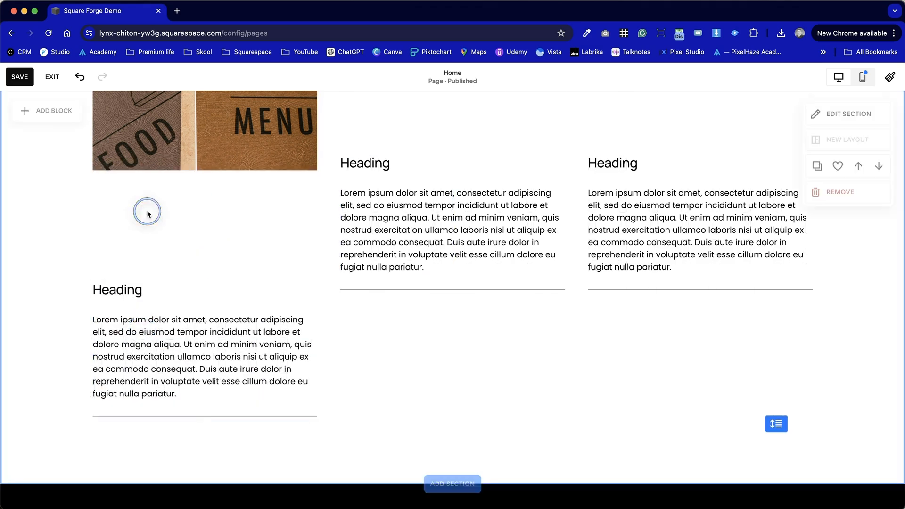
# Add a new text block and place it directly below the first column's image, above the heading.
pyautogui.click(23, 116)
pyautogui.click(55, 216)
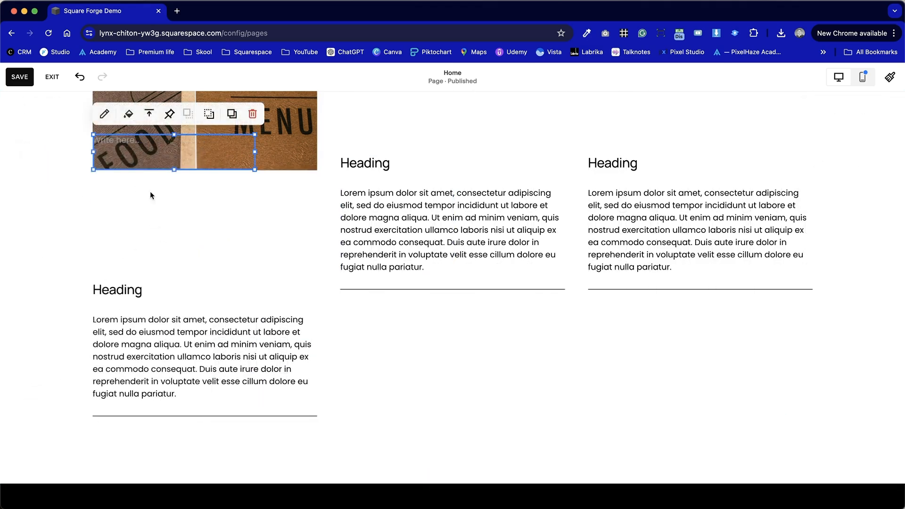
pyautogui.moveTo(165, 151); pyautogui.dragTo(165, 199)
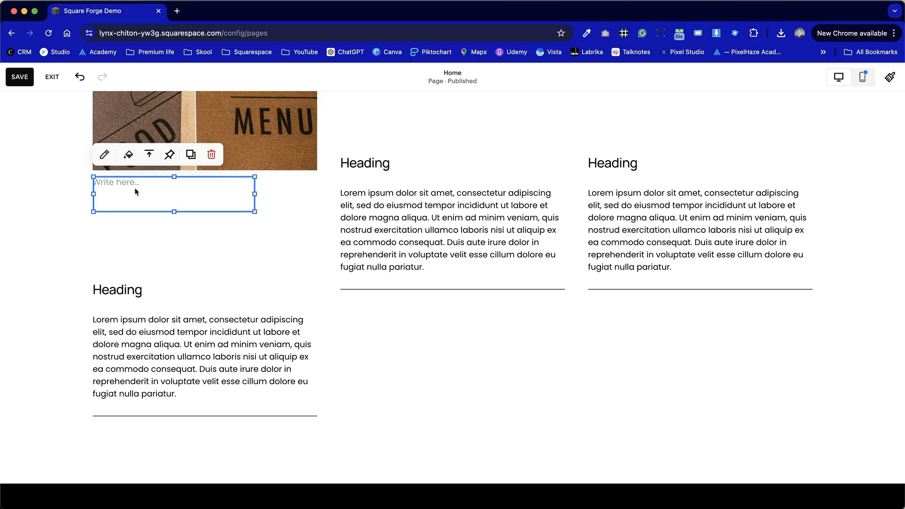
# Enter "Heading" in the new text block under the first column's image and format it as Heading 4.
pyautogui.click(134, 185)
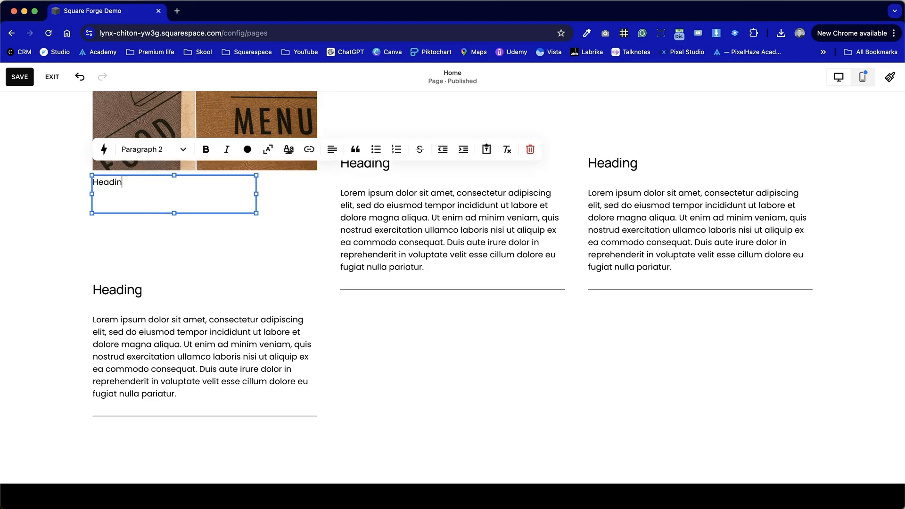
pyautogui.click(146, 149)
pyautogui.click(180, 249)
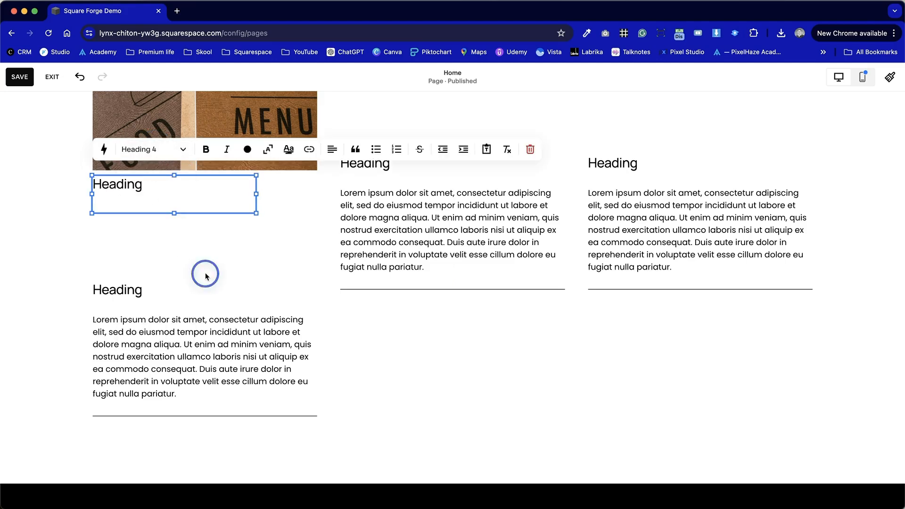
pyautogui.click(204, 273)
# Set the vertical alignment of the new heading block under the first column's image to middle.
pyautogui.click(162, 204)
pyautogui.click(150, 154)
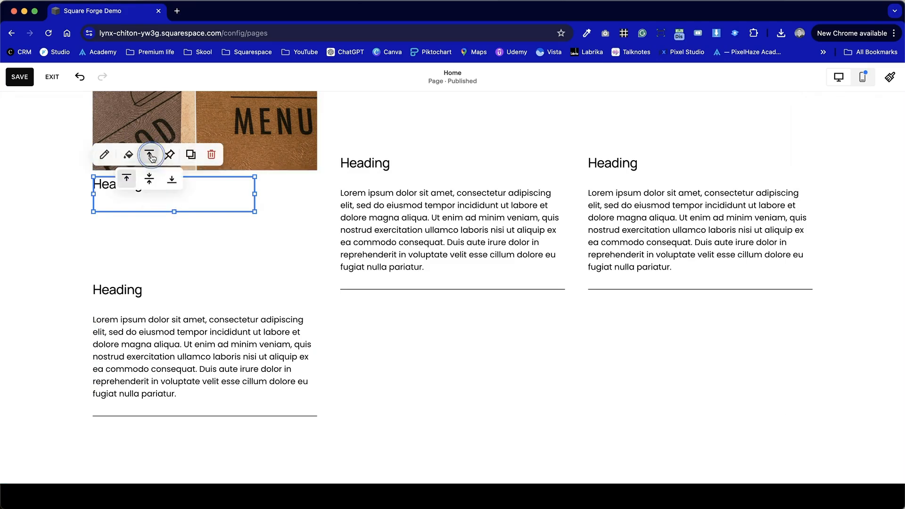
pyautogui.click(155, 261)
pyautogui.scroll(3, 97, 267)
pyautogui.click(115, 281)
pyautogui.click(150, 235)
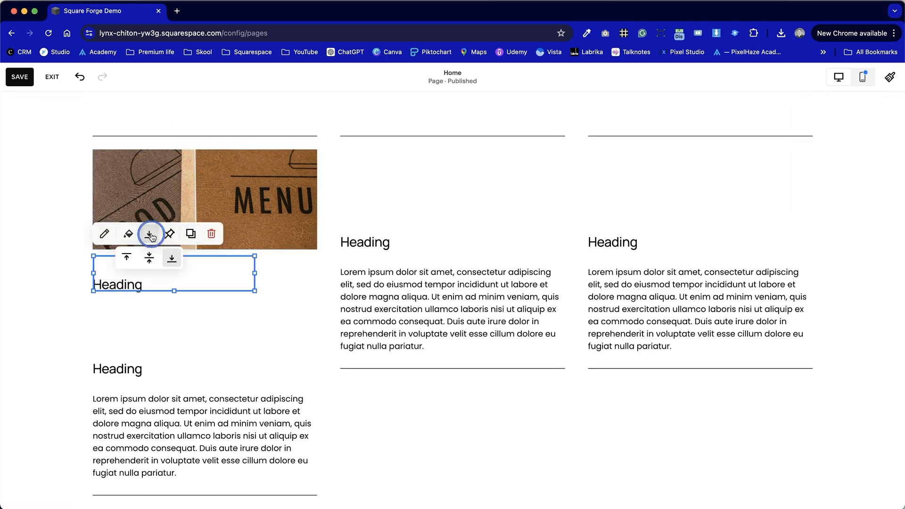
pyautogui.click(158, 263)
pyautogui.click(199, 338)
# Remove the heading and the empty line above the paragraph in the first column's lower text block.
pyautogui.scroll(-2, 170, 384)
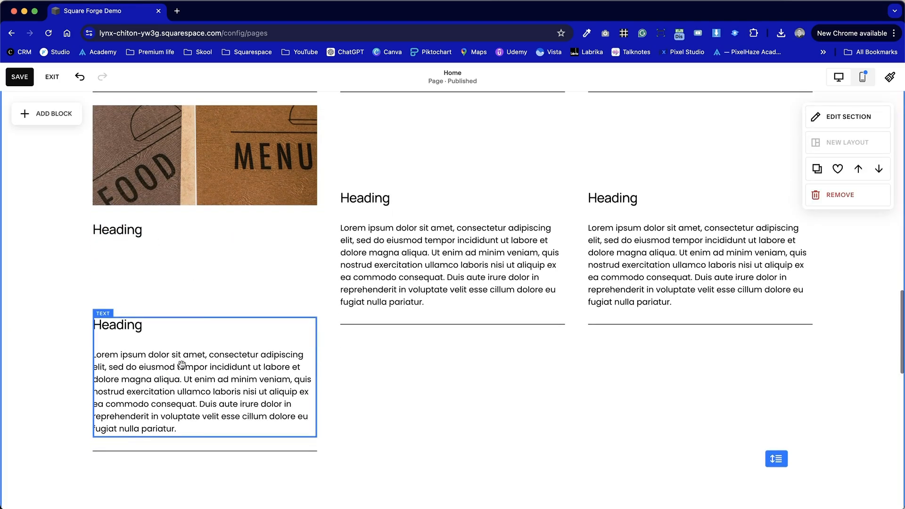
pyautogui.doubleClick(181, 364)
pyautogui.moveTo(146, 329); pyautogui.dragTo(78, 329)
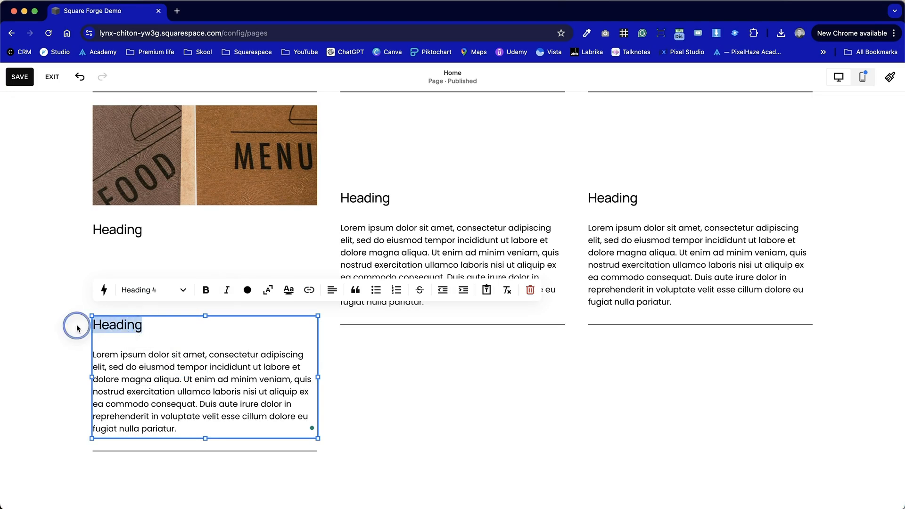
pyautogui.click(107, 355)
pyautogui.doubleClick(103, 355)
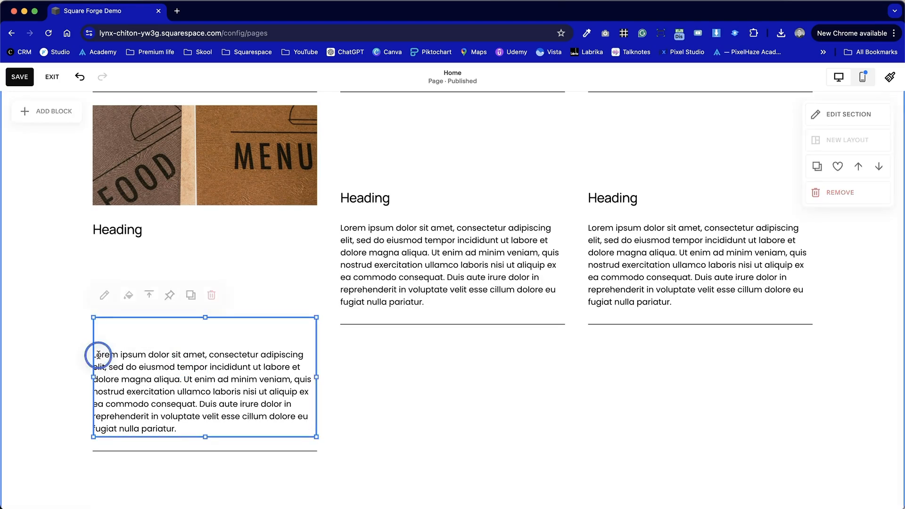
pyautogui.press('BackSpace')
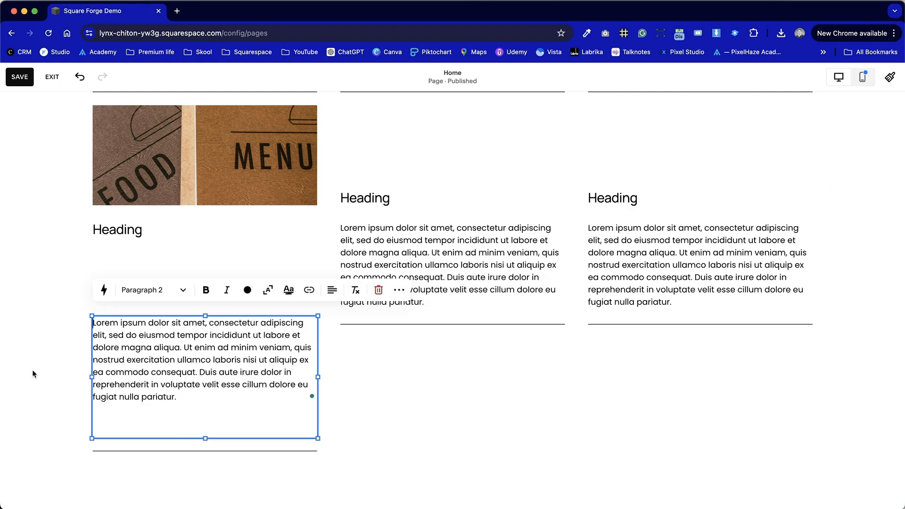
pyautogui.click(32, 370)
# Move the first column's paragraph block up beneath the new heading and bring the lower line up below it.
pyautogui.click(125, 390)
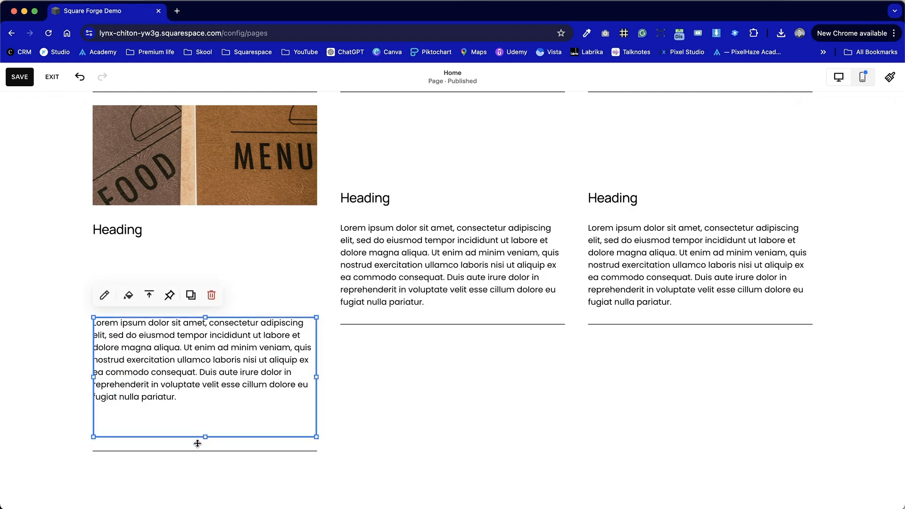
pyautogui.moveTo(193, 360); pyautogui.dragTo(208, 301)
pyautogui.click(210, 375)
pyautogui.moveTo(211, 449); pyautogui.dragTo(208, 360)
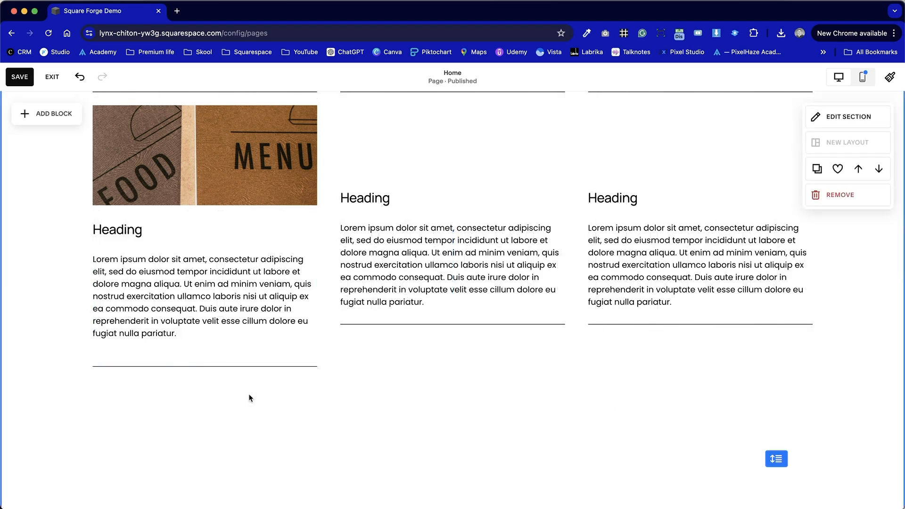
# Move the first column's paragraph and lower line down one row, and place the top divider line between the heading and paragraph.
pyautogui.scroll(2, 250, 425)
pyautogui.moveTo(218, 486); pyautogui.dragTo(196, 406)
pyautogui.click(260, 318)
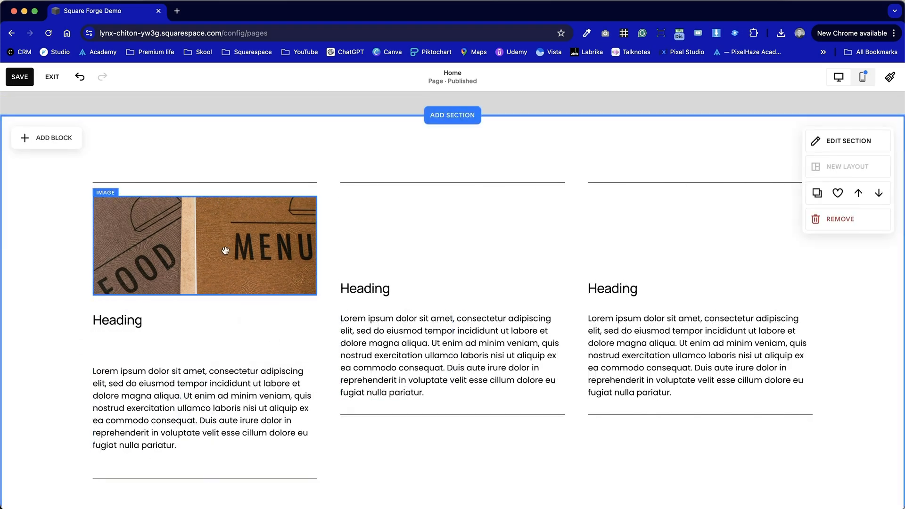
pyautogui.moveTo(227, 183); pyautogui.dragTo(228, 350)
pyautogui.click(348, 441)
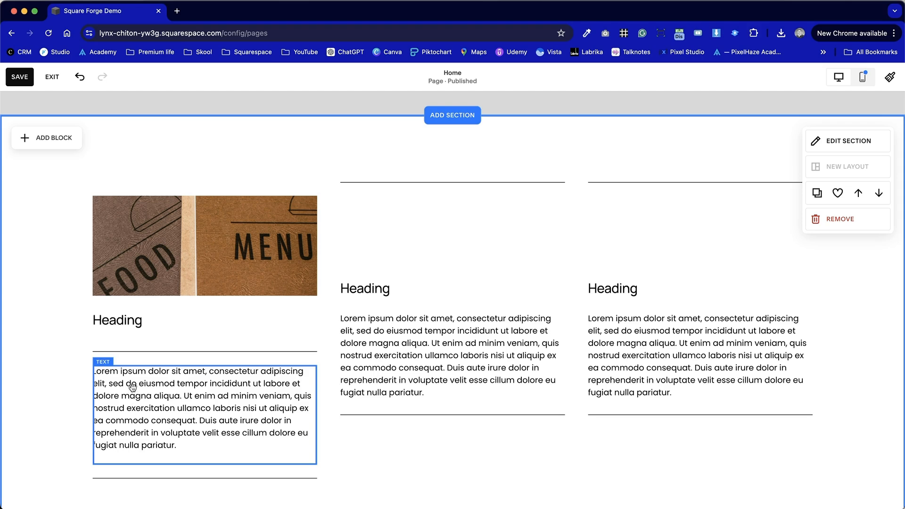
# Set the vertical alignment of the first column's heading block to bottom so it sits closer to the divider line.
pyautogui.click(143, 319)
pyautogui.click(150, 284)
pyautogui.click(172, 299)
pyautogui.click(64, 306)
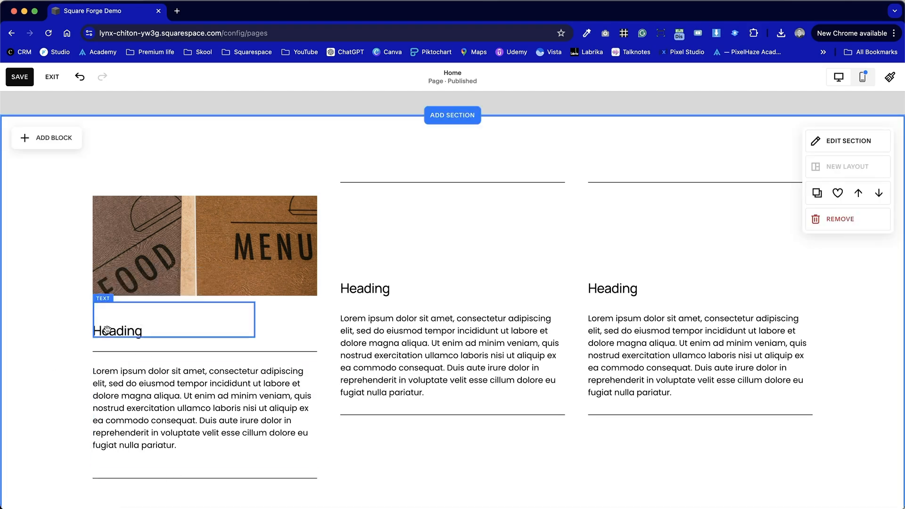
# Reduce the first column's heading block to a single row and move the image down directly above it.
pyautogui.scroll(-2, 107, 473)
pyautogui.moveTo(204, 191); pyautogui.dragTo(174, 242)
pyautogui.click(178, 241)
pyautogui.click(25, 265)
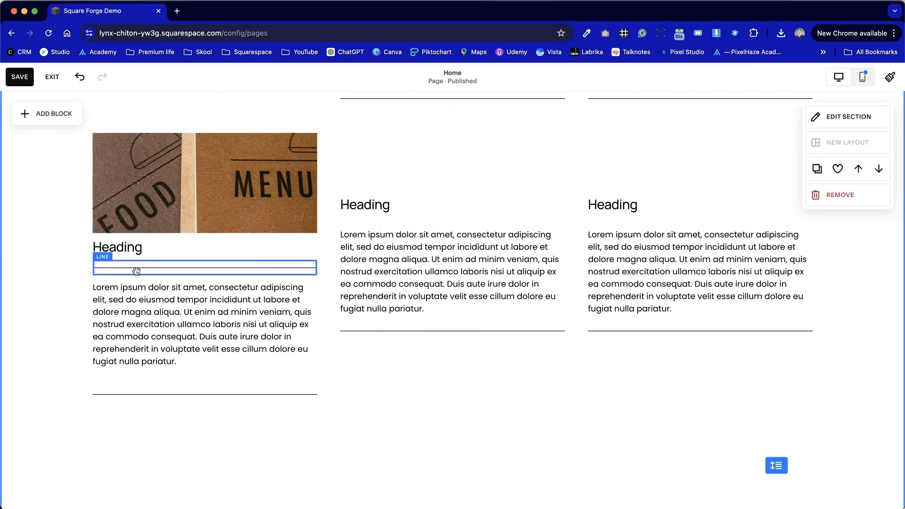
# Move the first column's image back up one row and extend its bottom edge down to the heading.
pyautogui.scroll(1, 13, 191)
pyautogui.moveTo(155, 194); pyautogui.dragTo(217, 184)
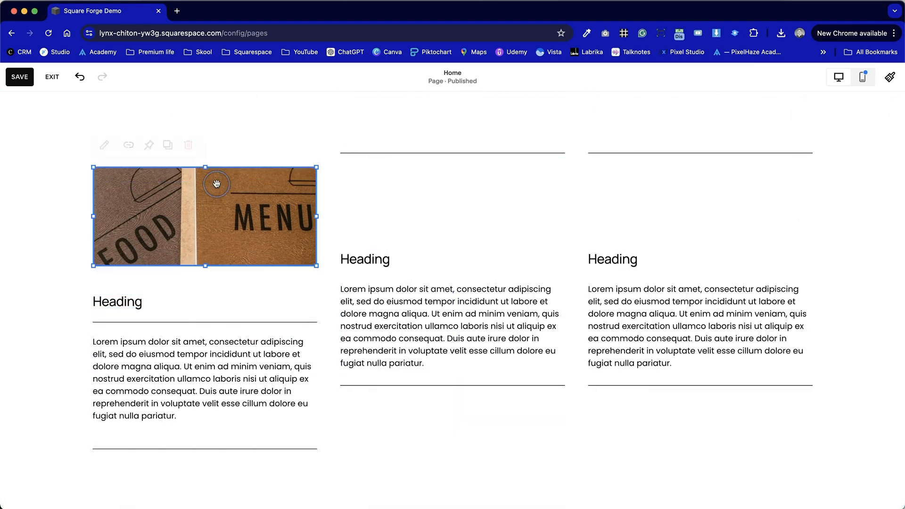
pyautogui.click(66, 277)
pyautogui.click(191, 255)
pyautogui.moveTo(206, 268); pyautogui.dragTo(205, 291)
pyautogui.click(54, 285)
# Move the first column's heading, divider, paragraph and lower line down one row together, and extend the heading block up to the image.
pyautogui.scroll(-3, 55, 286)
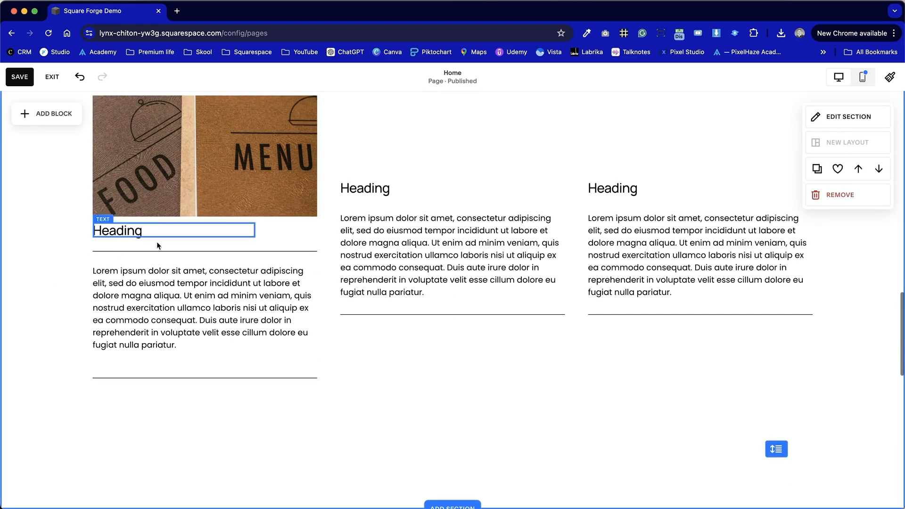
pyautogui.moveTo(194, 416)
pyautogui.mouseDown()
pyautogui.moveTo(118, 237)
pyautogui.moveTo(67, 250)
pyautogui.moveTo(44, 283)
pyautogui.mouseUp()
pyautogui.click(44, 283)
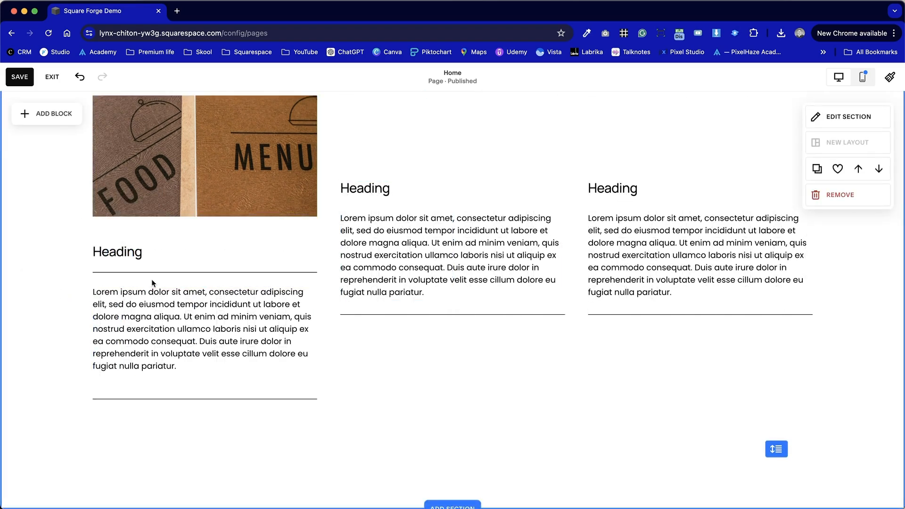
pyautogui.click(139, 246)
pyautogui.moveTo(174, 239); pyautogui.dragTo(173, 223)
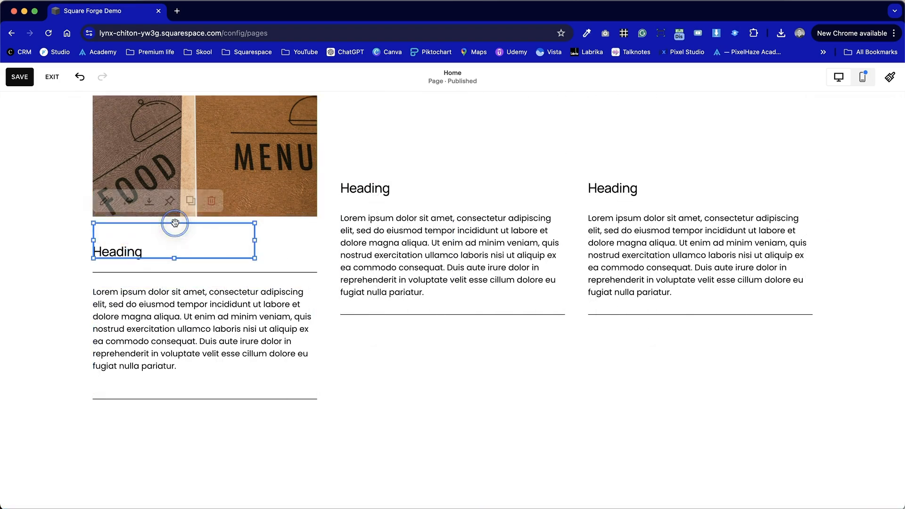
pyautogui.click(47, 228)
# Try middle vertical alignment on the first column's heading block and return it to bottom alignment.
pyautogui.click(130, 241)
pyautogui.click(150, 202)
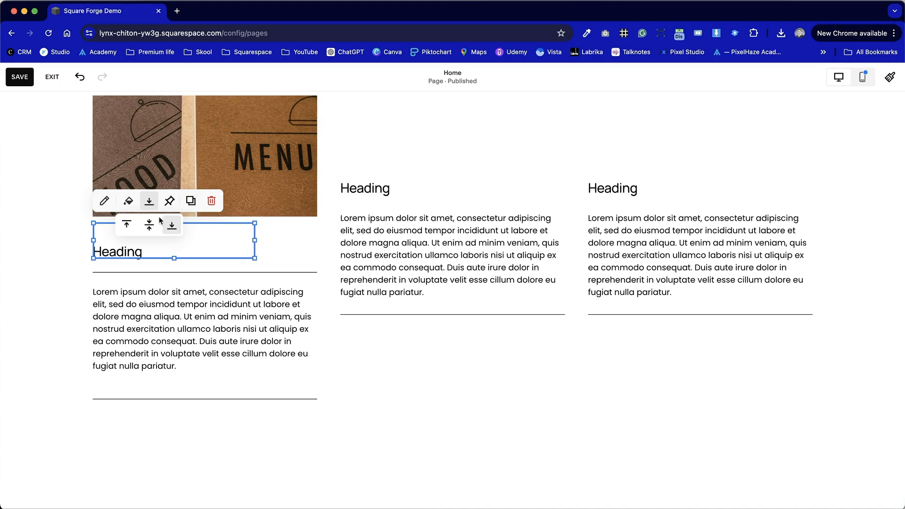
pyautogui.click(151, 225)
pyautogui.click(69, 270)
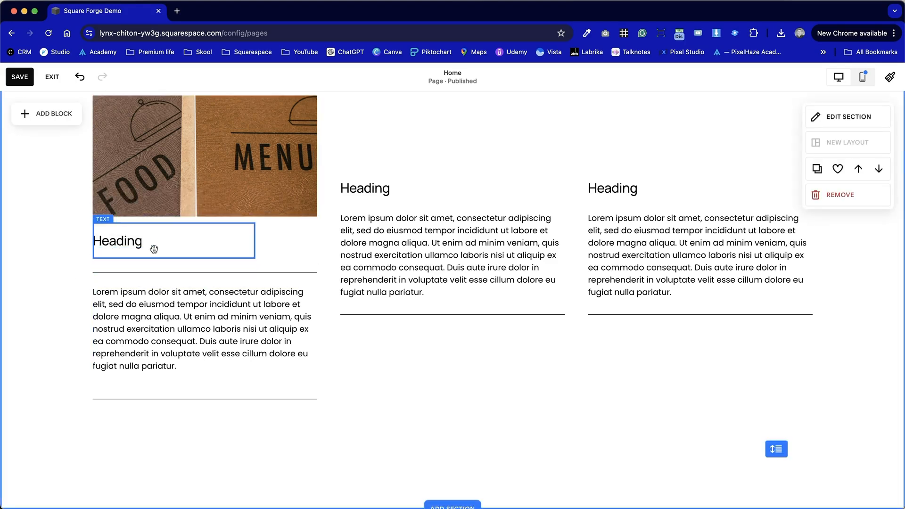
pyautogui.click(183, 244)
pyautogui.click(148, 202)
pyautogui.click(151, 228)
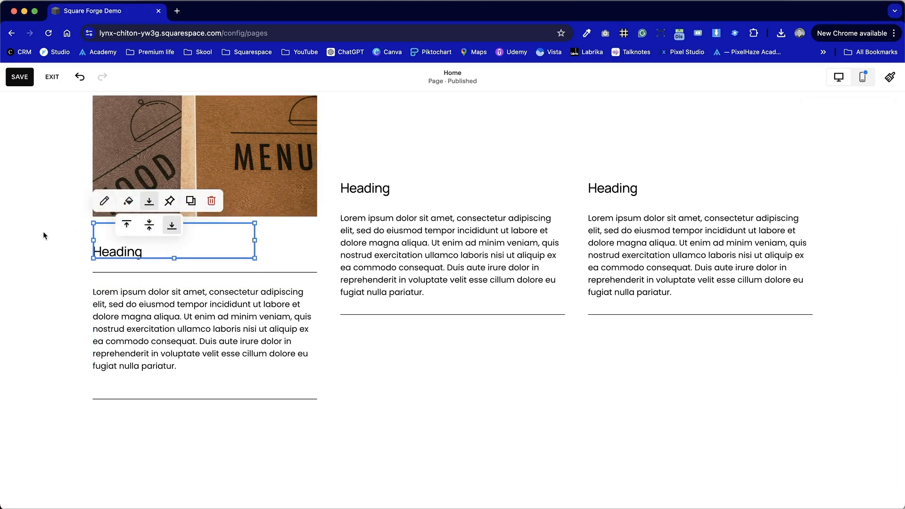
pyautogui.click(31, 234)
# Set the section's vertical grid gap to 0.
pyautogui.scroll(-1, 245, 331)
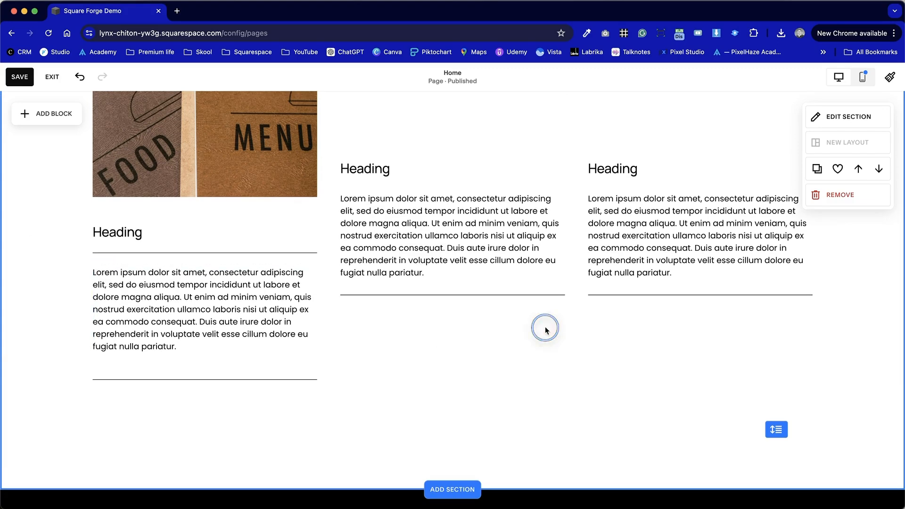
pyautogui.click(820, 117)
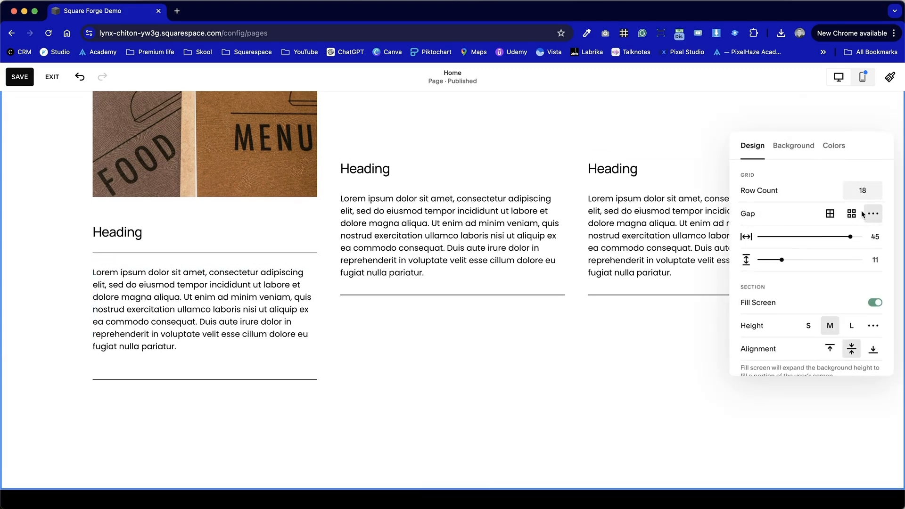
pyautogui.moveTo(782, 257); pyautogui.dragTo(717, 254)
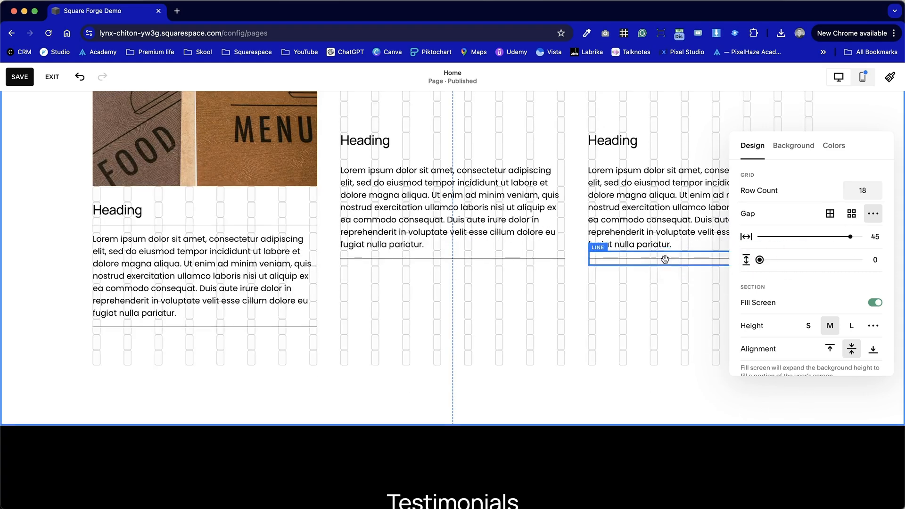
pyautogui.click(529, 328)
# Set the section's vertical grid gap to 40.
pyautogui.scroll(1, 522, 332)
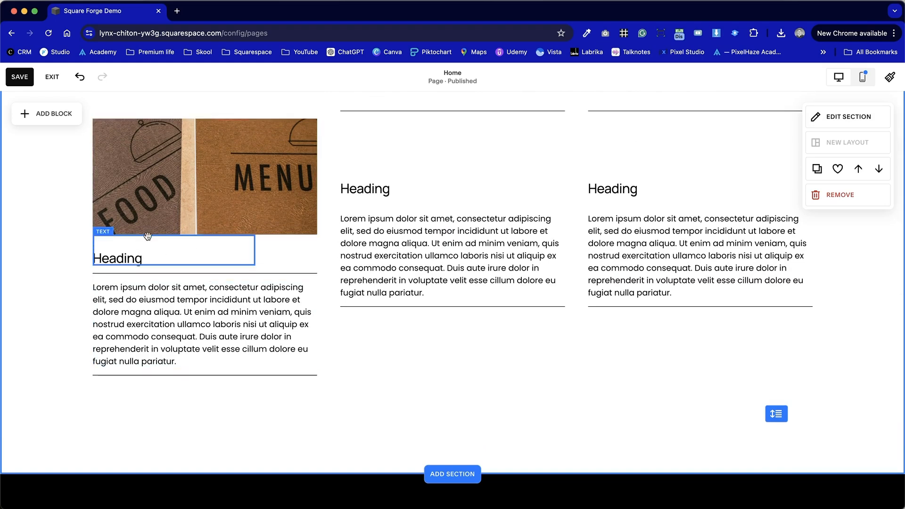
pyautogui.click(849, 116)
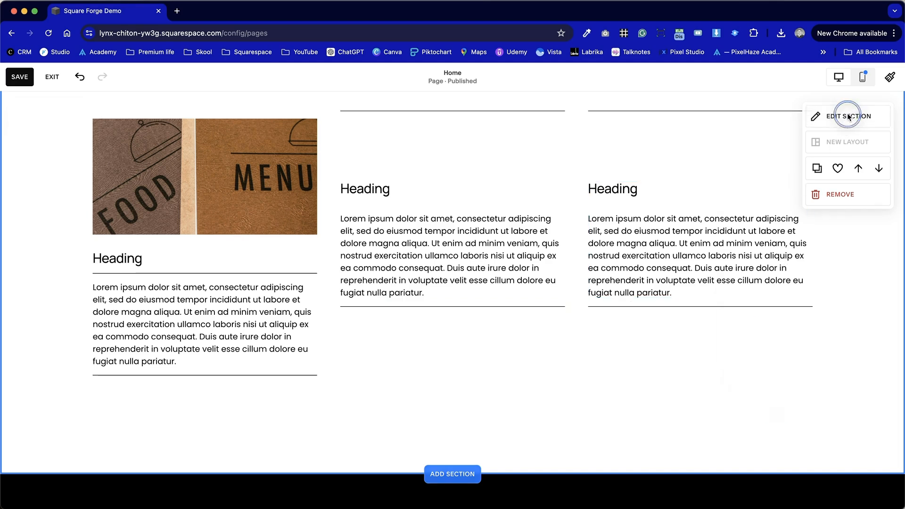
pyautogui.moveTo(762, 263); pyautogui.dragTo(839, 253)
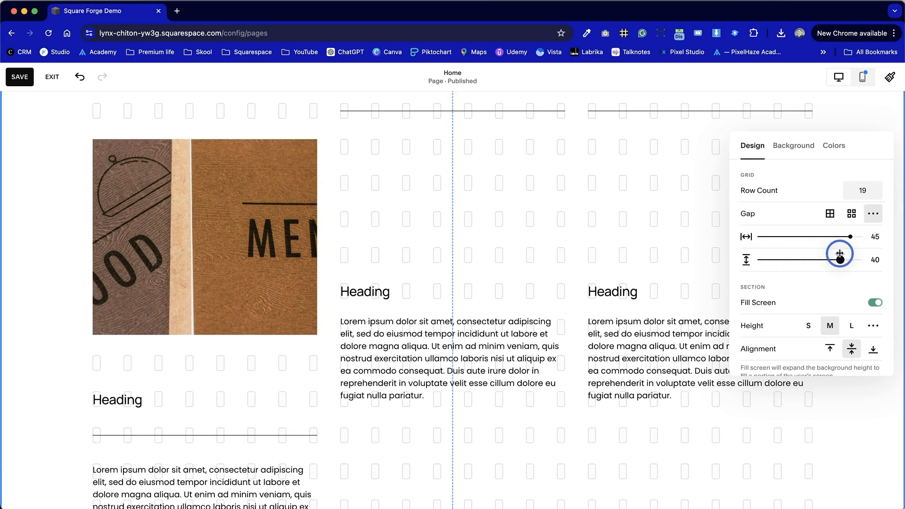
pyautogui.click(301, 411)
# Reduce the first column's heading block to one row, and move its divider line and the paragraph up one row each.
pyautogui.scroll(-2, 300, 411)
pyautogui.click(151, 307)
pyautogui.moveTo(175, 333); pyautogui.dragTo(191, 285)
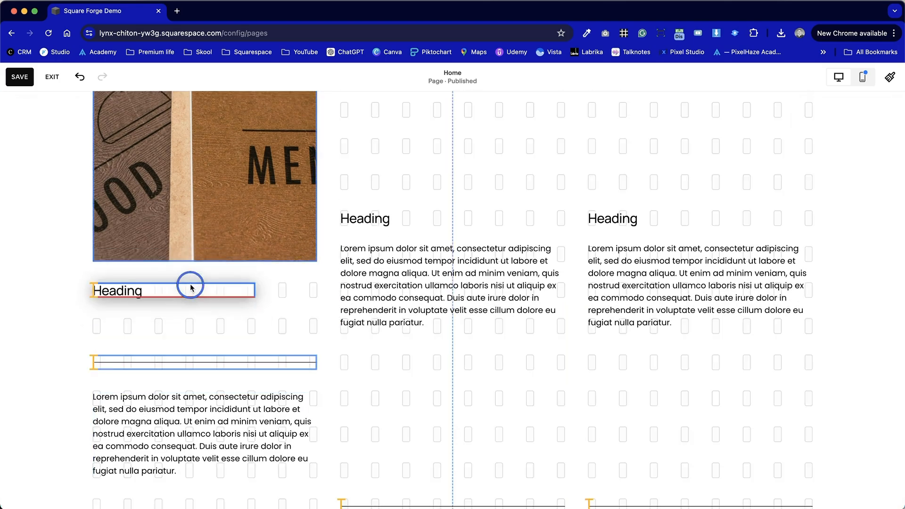
pyautogui.moveTo(188, 363); pyautogui.dragTo(188, 325)
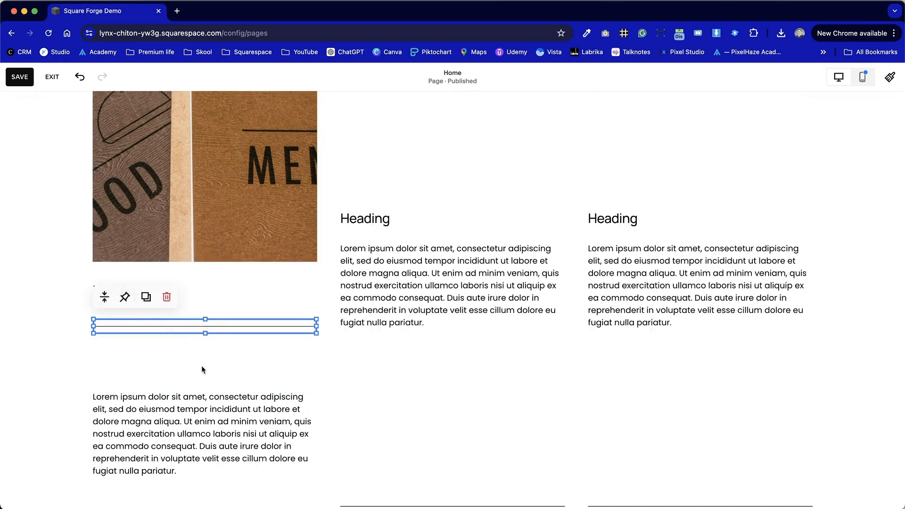
pyautogui.scroll(-2, 203, 368)
pyautogui.moveTo(203, 358); pyautogui.dragTo(199, 312)
pyautogui.click(28, 311)
# Set the section's vertical grid gap to 20.
pyautogui.click(515, 304)
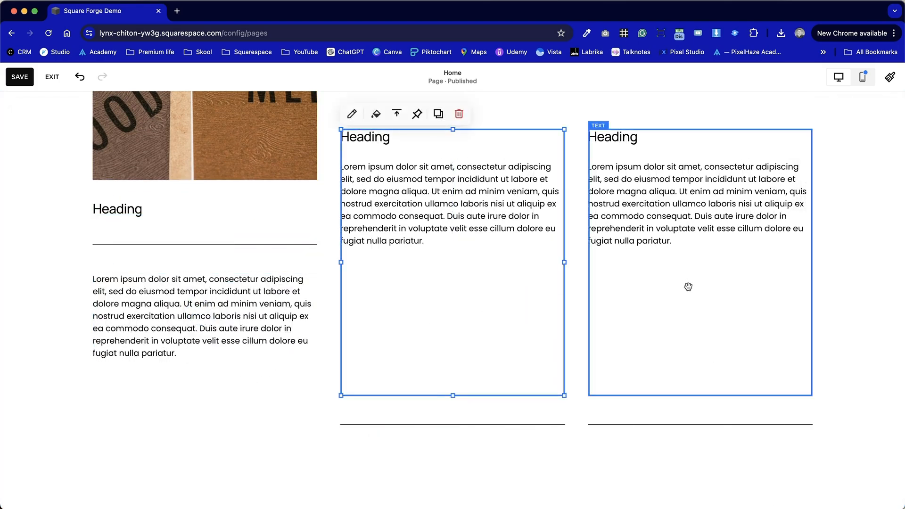
pyautogui.click(854, 203)
pyautogui.click(853, 126)
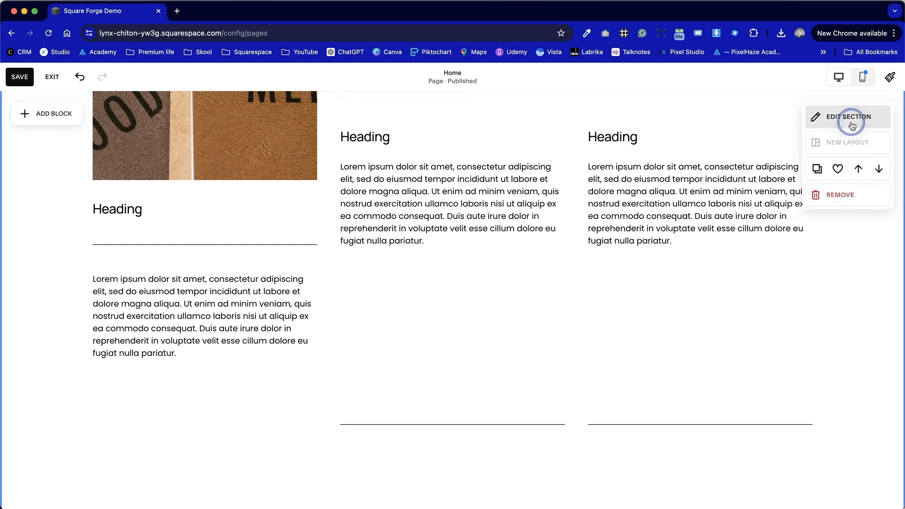
pyautogui.moveTo(841, 260); pyautogui.dragTo(800, 258)
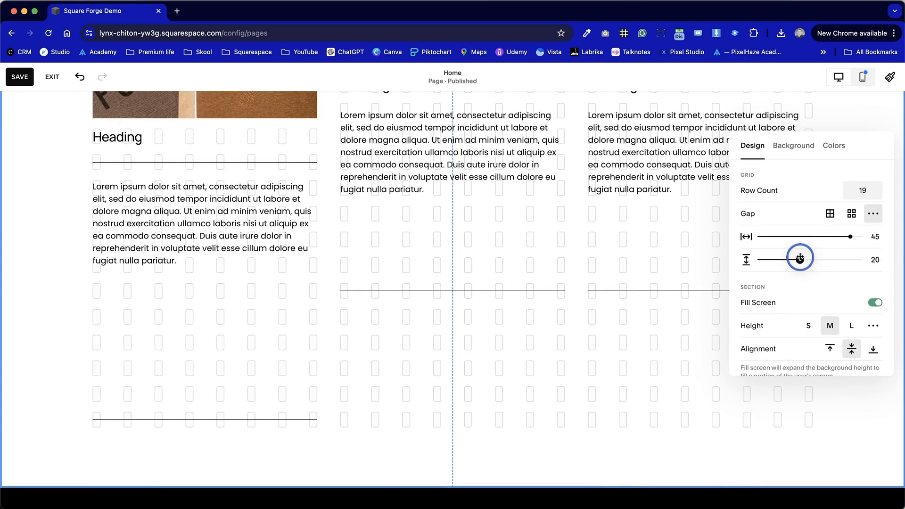
pyautogui.click(275, 314)
pyautogui.scroll(3, 272, 315)
pyautogui.click(28, 259)
pyautogui.click(155, 259)
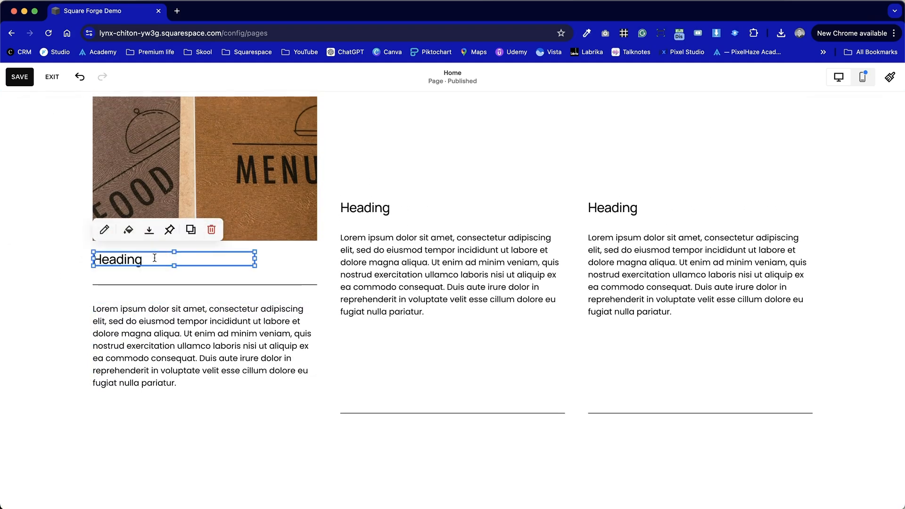
pyautogui.click(29, 291)
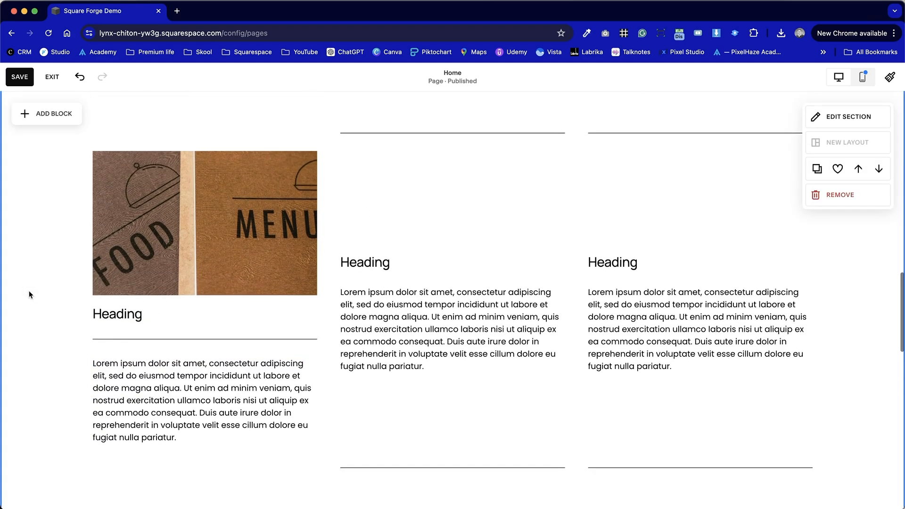
pyautogui.click(153, 333)
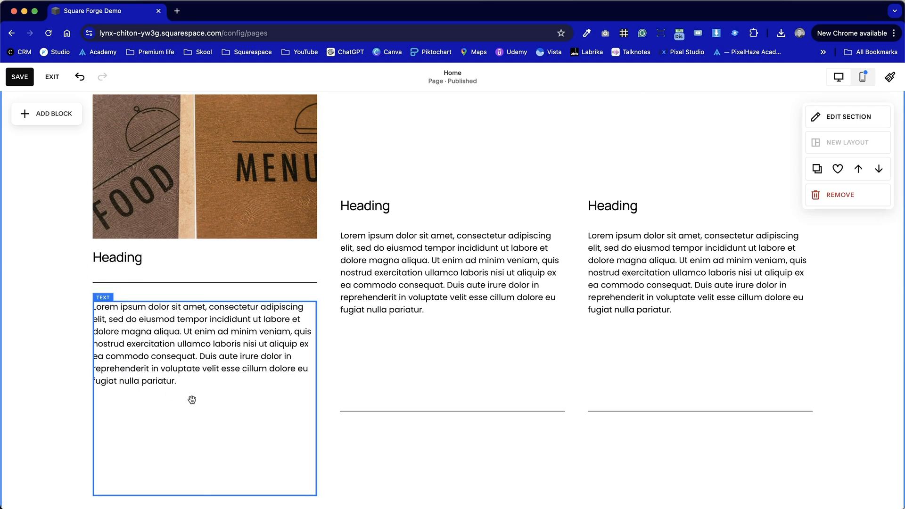
# Shorten the first column's paragraph block to fit its text and raise the lower divider line level with the other columns' lines.
pyautogui.moveTo(205, 495); pyautogui.dragTo(203, 420)
pyautogui.click(221, 449)
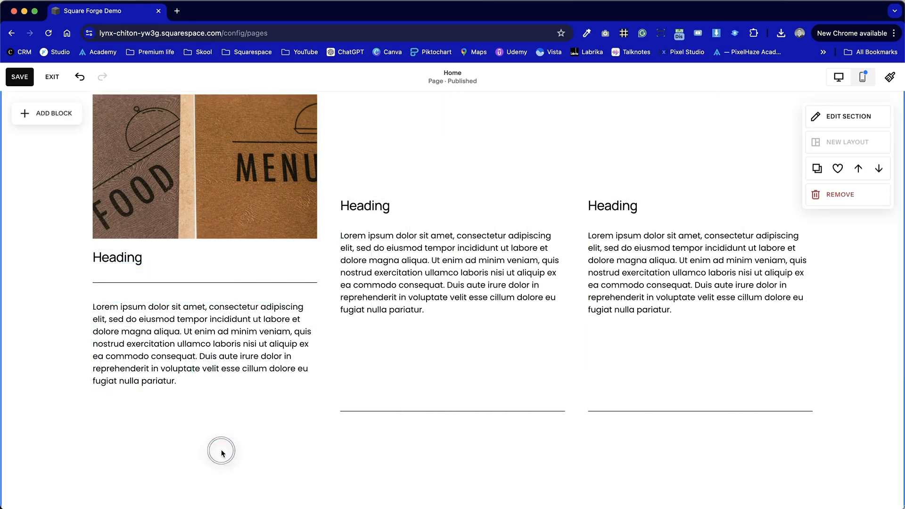
pyautogui.scroll(-3, 221, 449)
pyautogui.moveTo(222, 450); pyautogui.dragTo(217, 348)
pyautogui.scroll(3, 232, 404)
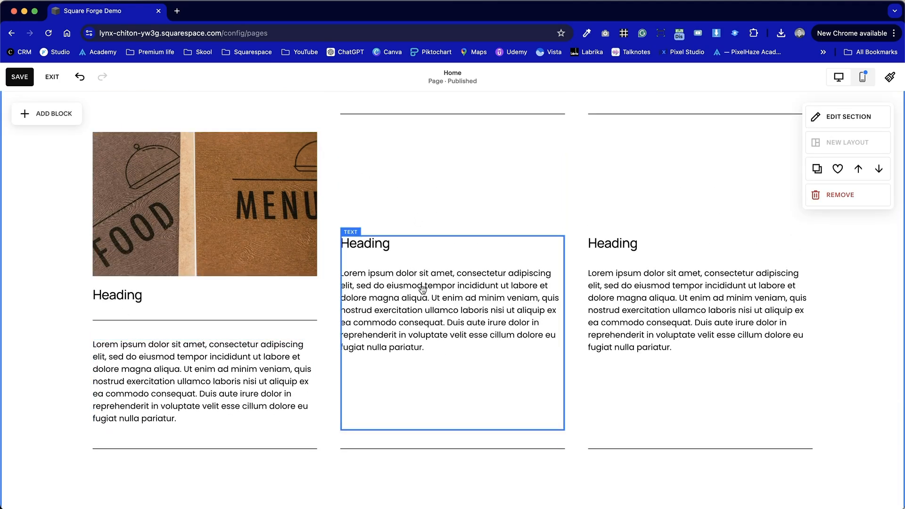
# Delete the third column's upper divider line and extend the second column's upper line across both columns.
pyautogui.scroll(3, 423, 289)
pyautogui.click(390, 195)
pyautogui.click(650, 194)
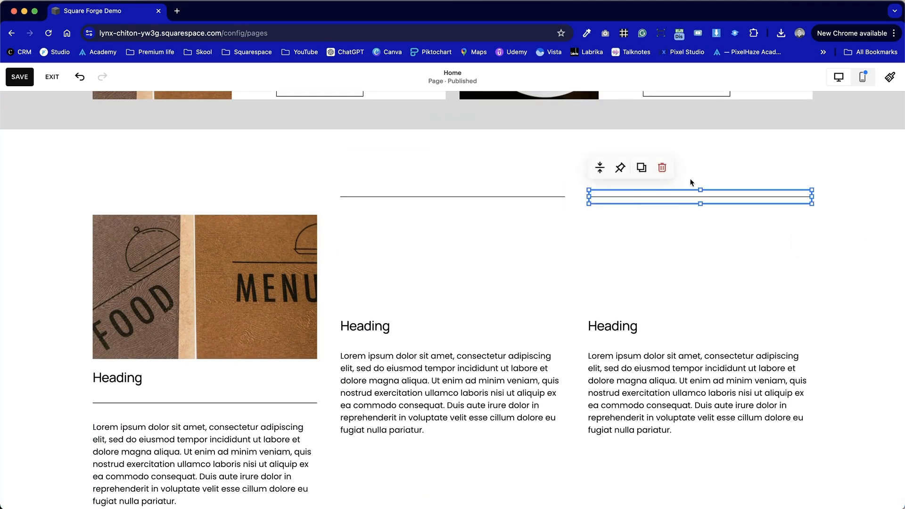
pyautogui.click(670, 168)
pyautogui.click(565, 197)
pyautogui.moveTo(563, 193); pyautogui.dragTo(812, 193)
pyautogui.scroll(-2, 676, 430)
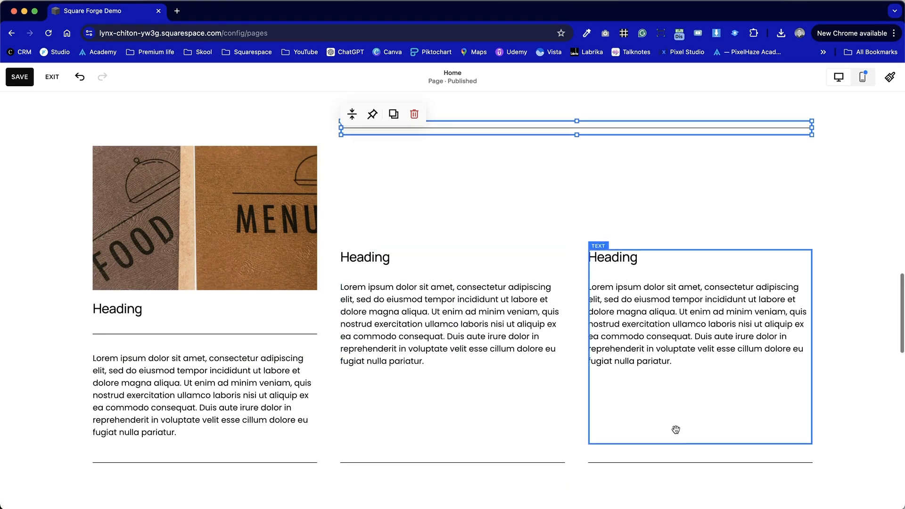
# Delete the text blocks and lower divider lines of columns two and three, and shift the first column's content down one row.
pyautogui.moveTo(728, 480); pyautogui.dragTo(404, 296)
pyautogui.click(398, 222)
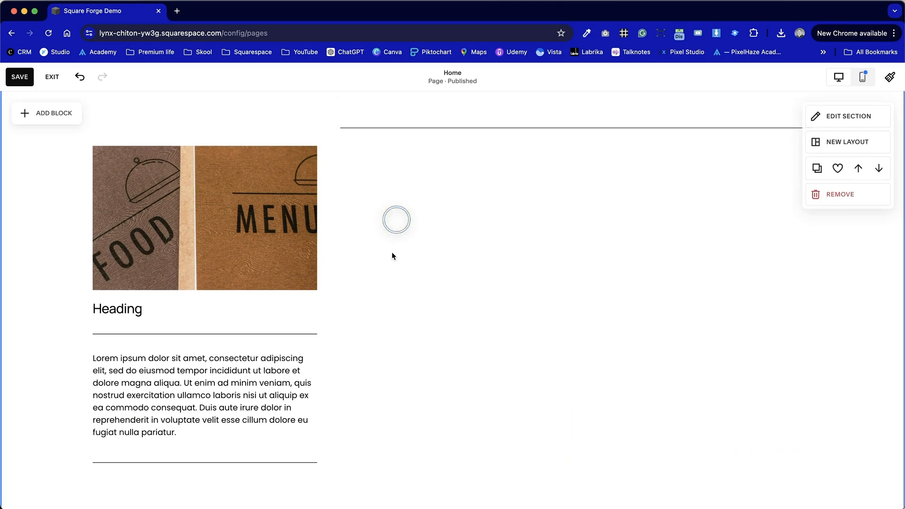
pyautogui.moveTo(341, 447); pyautogui.dragTo(153, 208)
pyautogui.click(466, 221)
pyautogui.scroll(1, 466, 221)
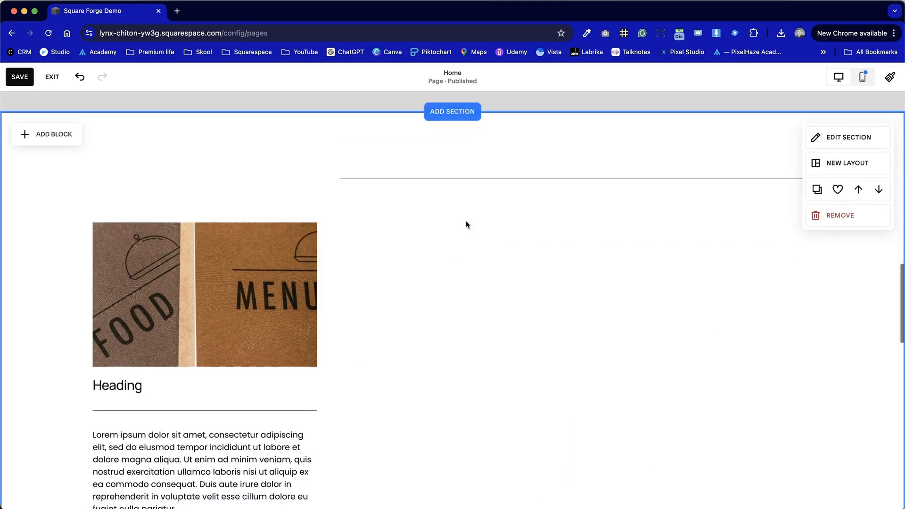
# Duplicate the first column's heading, place the copy above the image level with the upper divider line, and change its text to "Section Heading".
pyautogui.scroll(1, 466, 221)
pyautogui.click(125, 432)
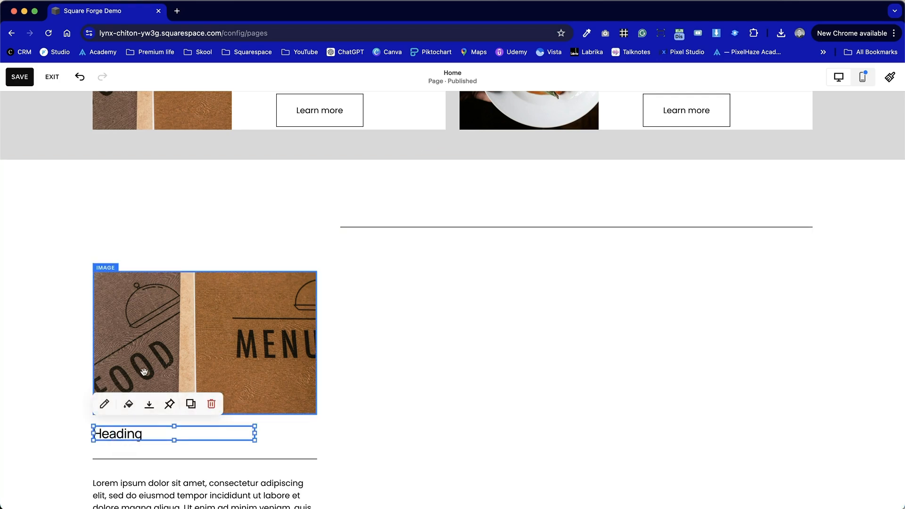
pyautogui.click(191, 404)
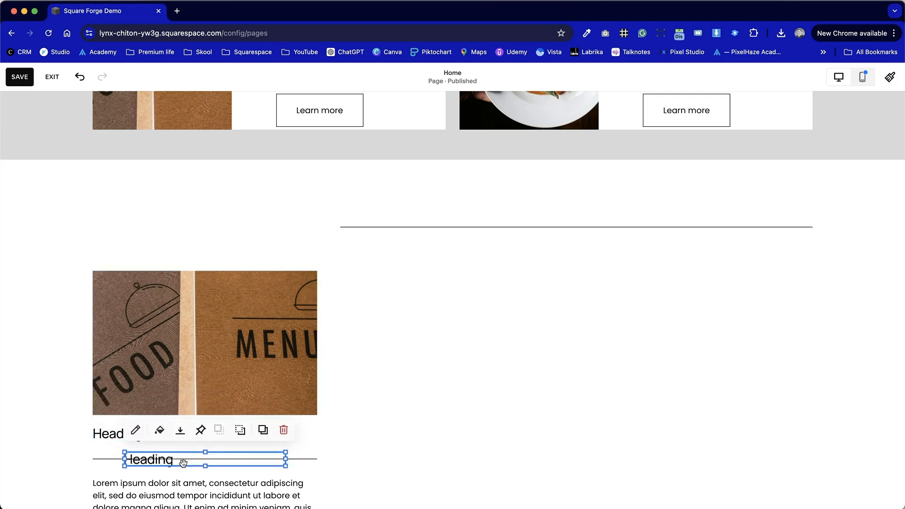
pyautogui.click(179, 261)
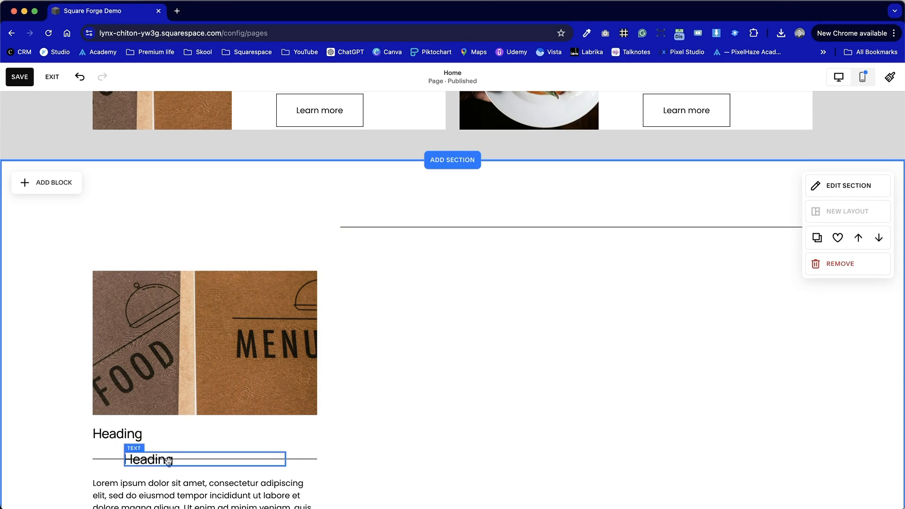
pyautogui.moveTo(167, 460); pyautogui.dragTo(133, 229)
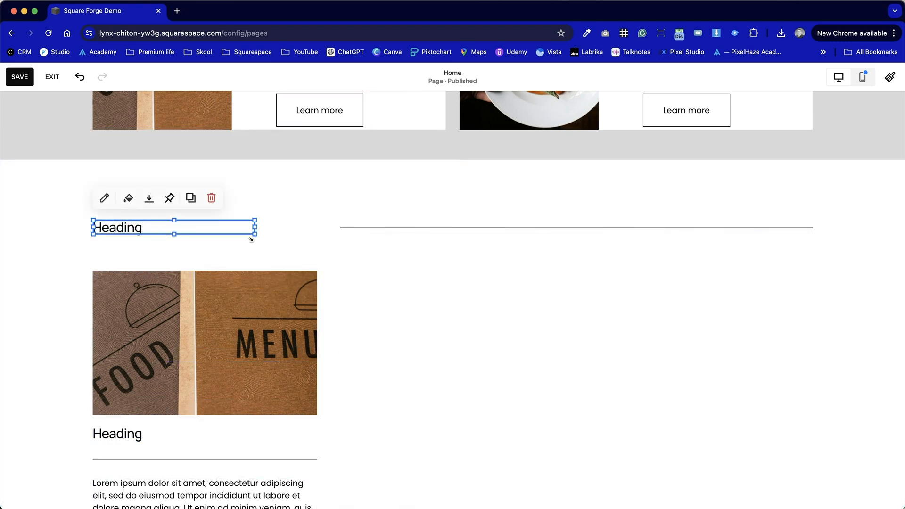
pyautogui.doubleClick(130, 228)
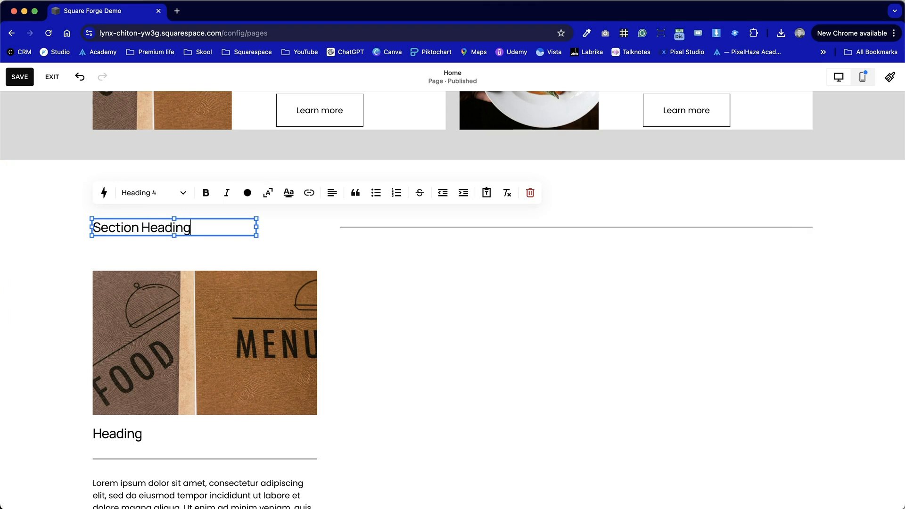
pyautogui.click(376, 283)
# Extend the upper divider line left to just after the Section Heading text and narrow the heading block to meet it.
pyautogui.click(386, 222)
pyautogui.moveTo(343, 224); pyautogui.dragTo(219, 227)
pyautogui.click(219, 252)
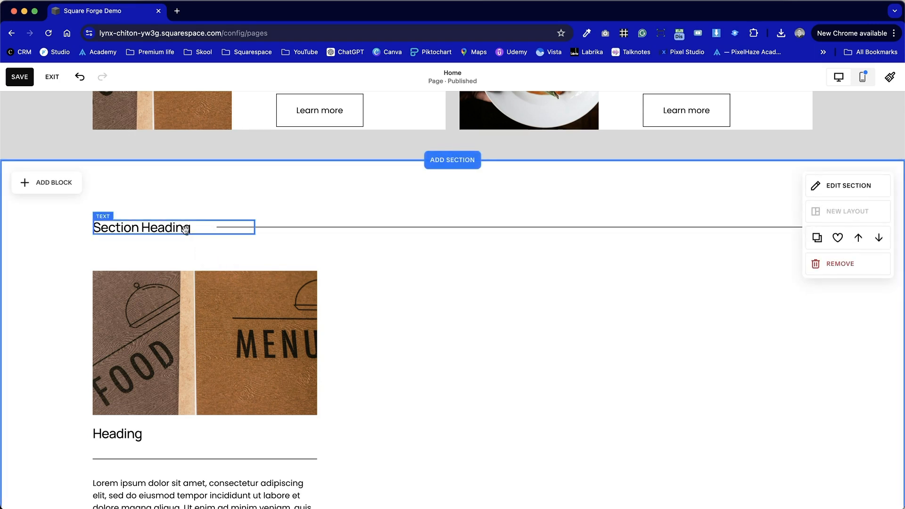
pyautogui.click(186, 230)
pyautogui.click(253, 227)
pyautogui.click(194, 232)
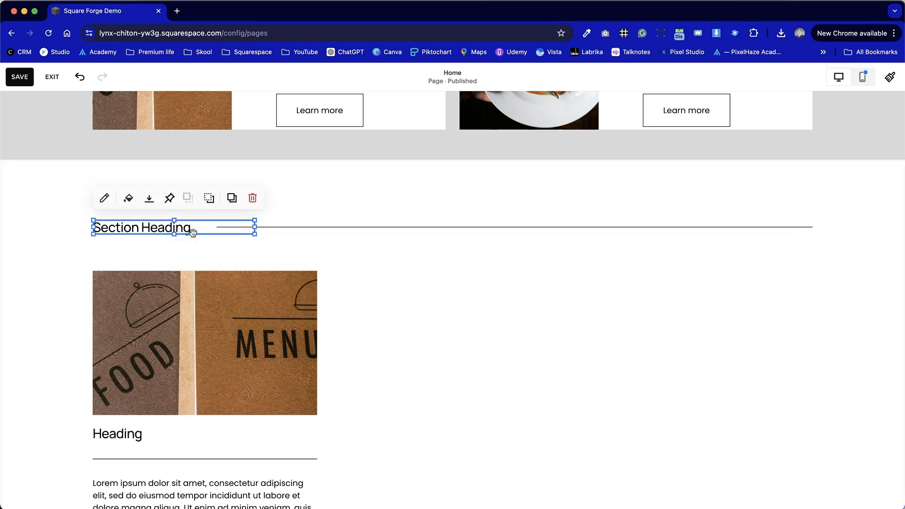
pyautogui.moveTo(251, 224); pyautogui.dragTo(221, 224)
pyautogui.click(344, 295)
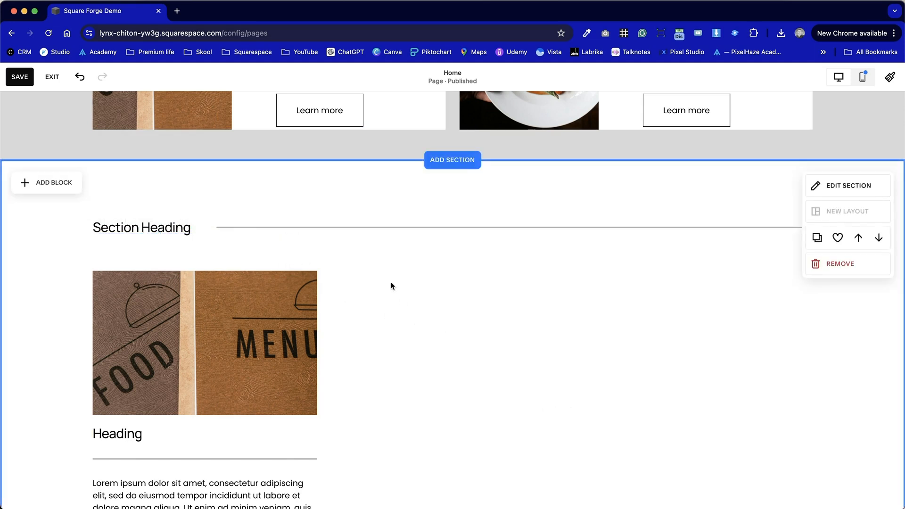
# Lower the first column's bottom divider line one row below the paragraph and shift the column's blocks down four rows.
pyautogui.scroll(-3, 476, 337)
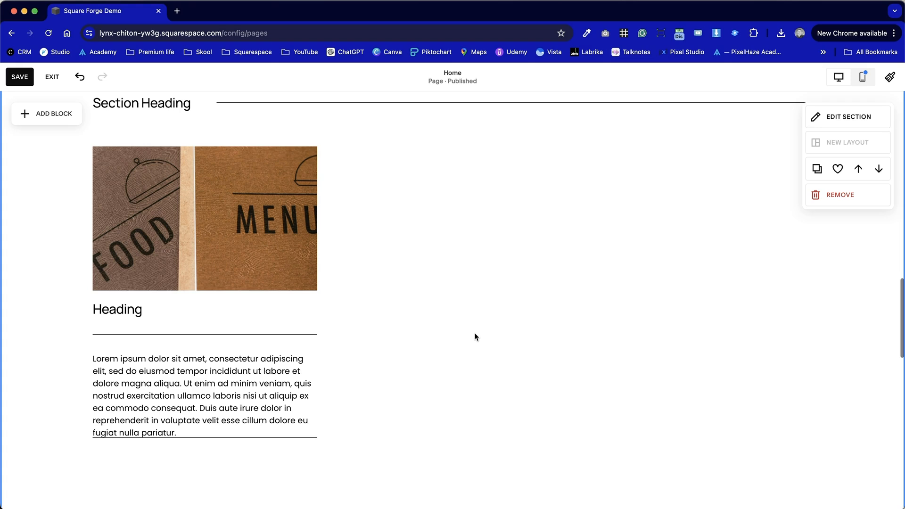
pyautogui.moveTo(269, 433); pyautogui.dragTo(270, 463)
pyautogui.scroll(3, 293, 250)
# Duplicate the Section Heading with its line, leaving one copy in the original row and the other three rows below.
pyautogui.click(246, 236)
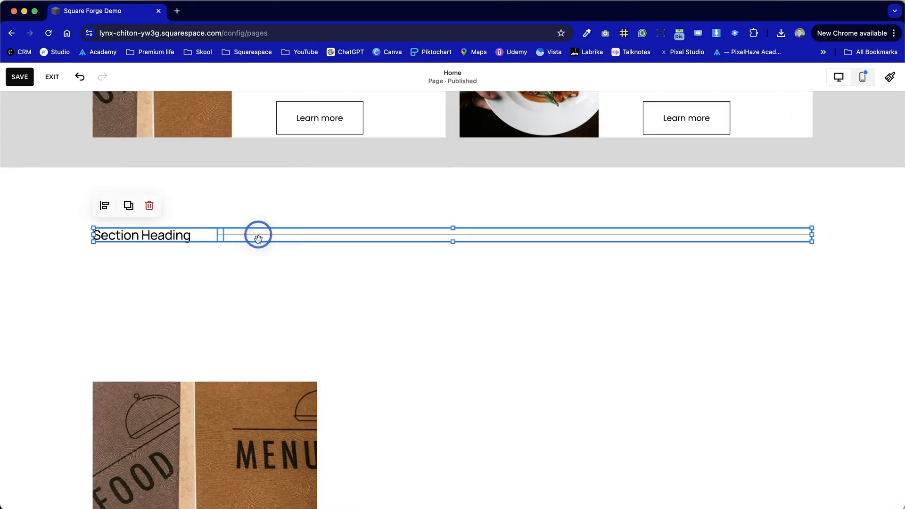
pyautogui.moveTo(258, 239); pyautogui.dragTo(265, 326)
pyautogui.click(128, 282)
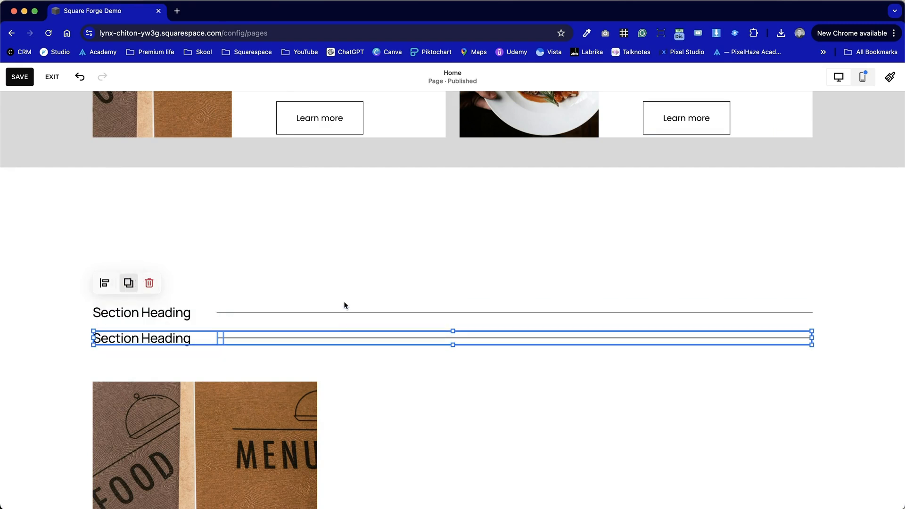
pyautogui.moveTo(333, 333); pyautogui.dragTo(350, 208)
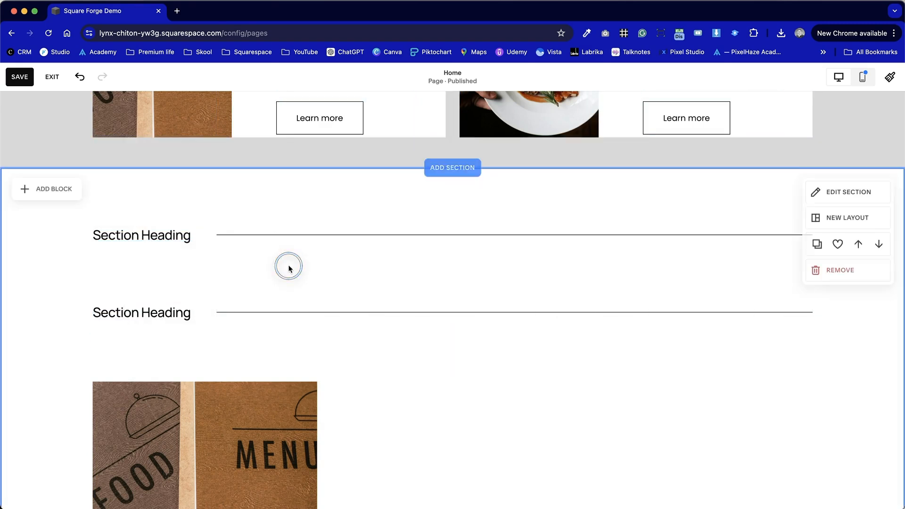
# Shorten the upper line to start right of the section's centre, and centre the upper Section Heading block and its text.
pyautogui.click(230, 236)
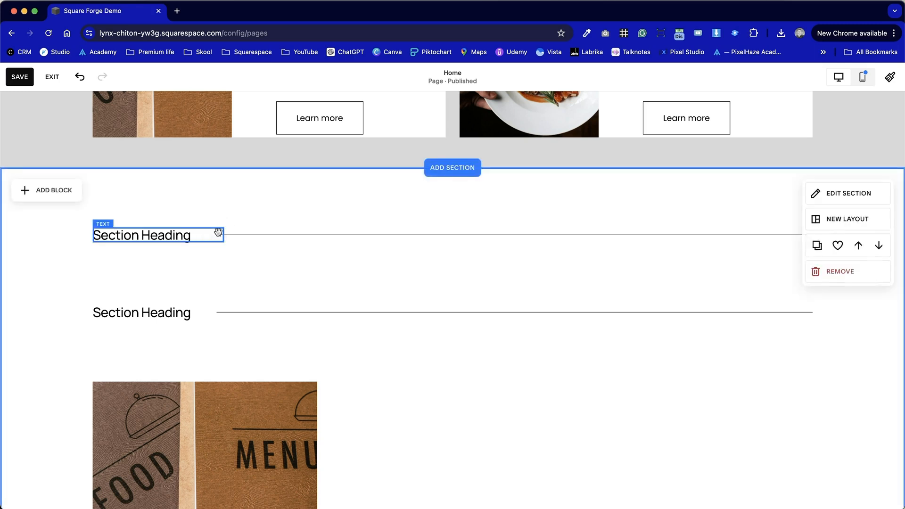
pyautogui.moveTo(217, 235); pyautogui.dragTo(528, 239)
pyautogui.moveTo(161, 239); pyautogui.dragTo(444, 214)
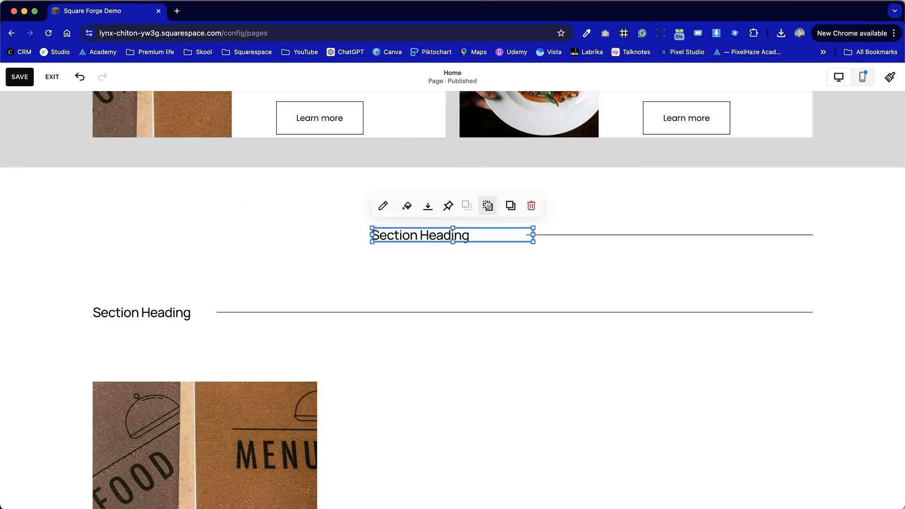
pyautogui.click(455, 248)
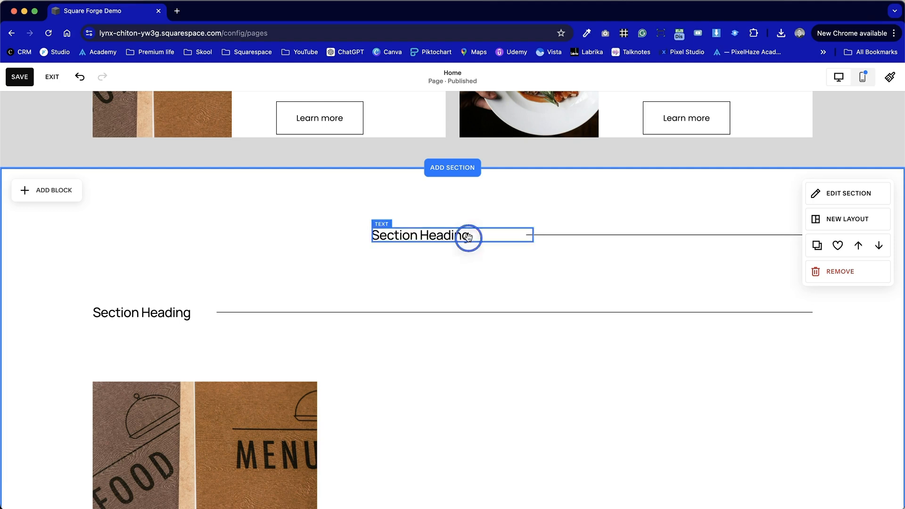
pyautogui.click(469, 237)
pyautogui.click(601, 226)
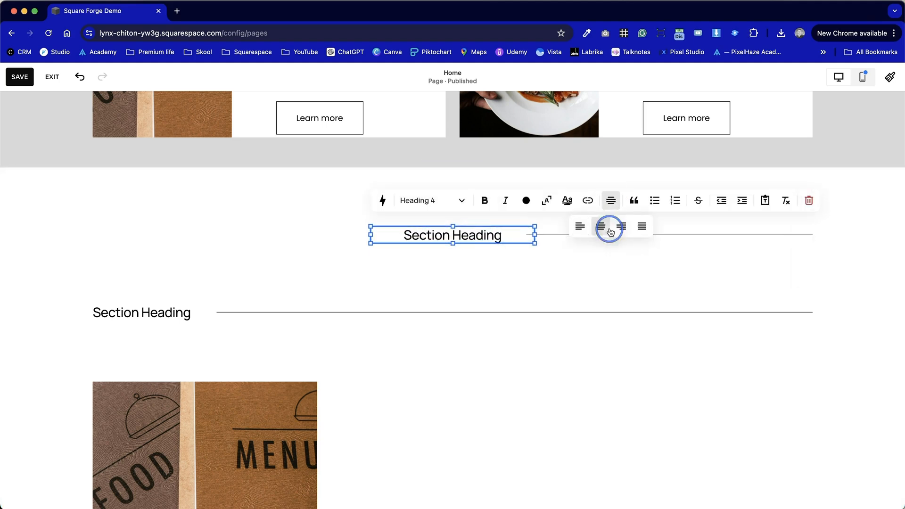
pyautogui.click(596, 304)
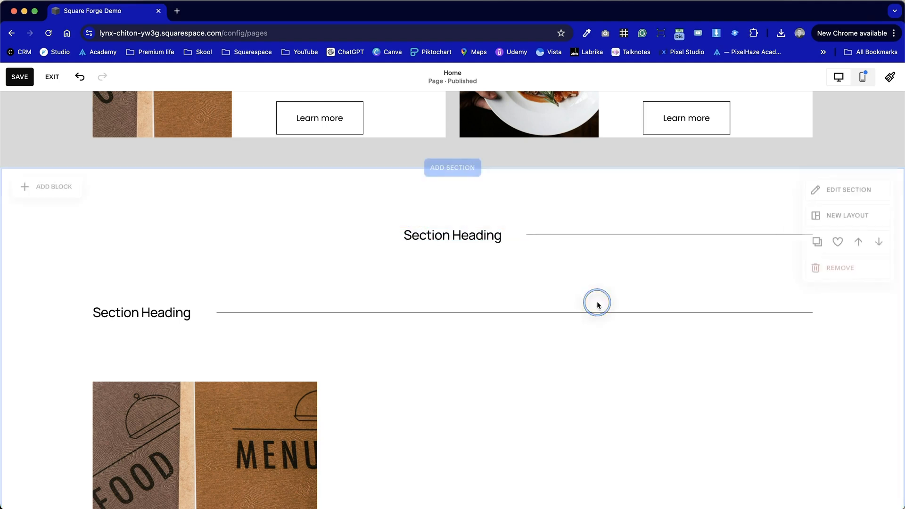
# Duplicate the line beside the centred Section Heading and place the copy on the heading's other side, starting at the left margin.
pyautogui.click(546, 236)
pyautogui.click(619, 202)
pyautogui.moveTo(586, 261); pyautogui.dragTo(137, 235)
pyautogui.click(290, 287)
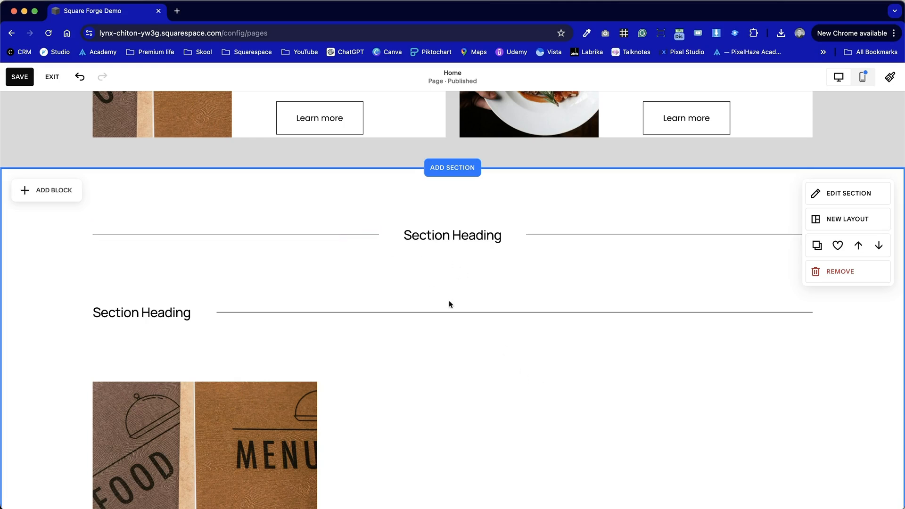
pyautogui.scroll(-5, 686, 244)
pyautogui.scroll(2, 685, 244)
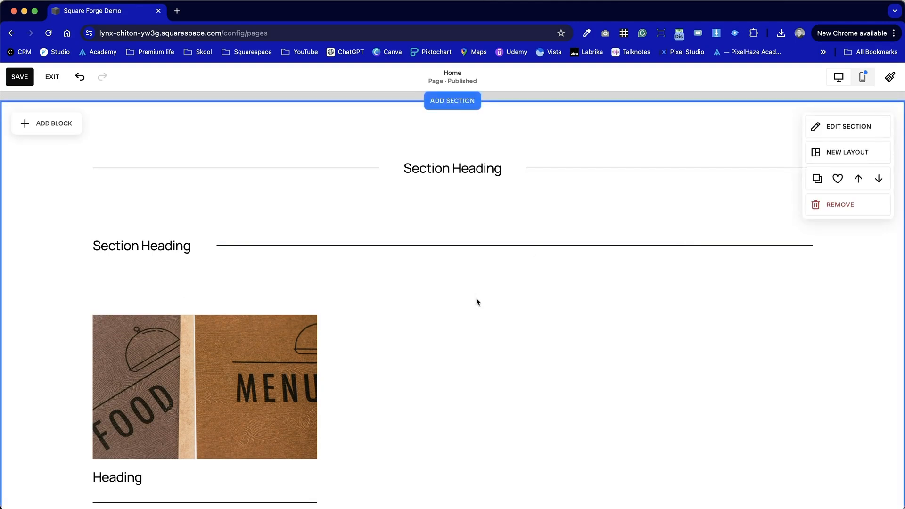
pyautogui.scroll(4, 477, 302)
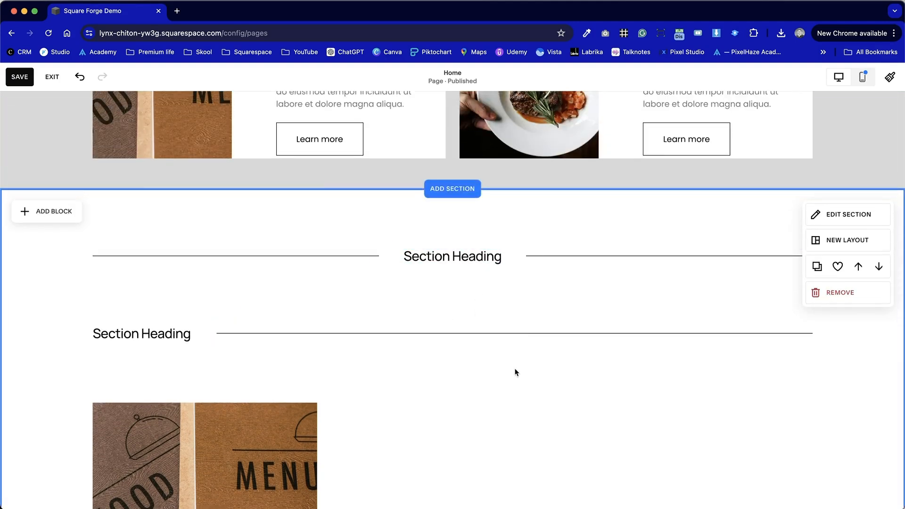
pyautogui.click(453, 260)
pyautogui.click(311, 299)
pyautogui.scroll(-3, 651, 354)
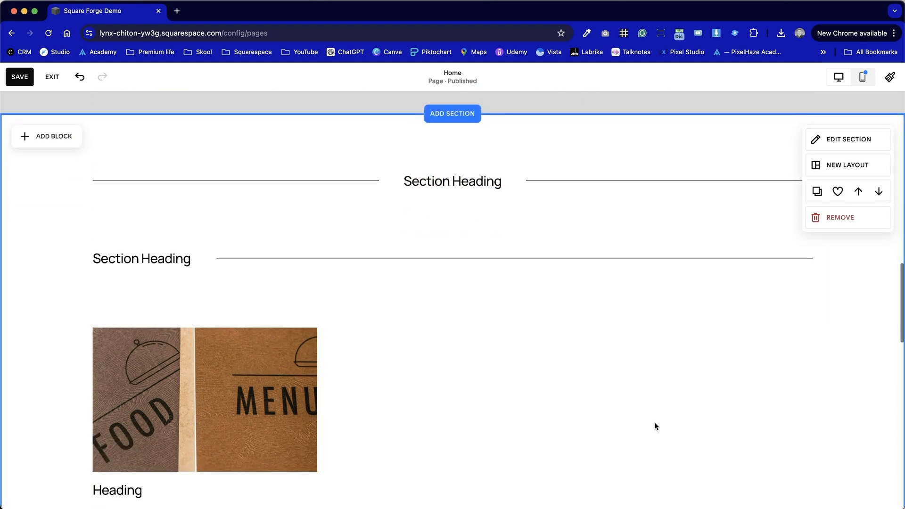
# Delete the lower Section Heading with its line and move the first column's blocks up beneath the centred heading.
pyautogui.scroll(-2, 655, 426)
pyautogui.click(209, 217)
pyautogui.click(149, 190)
pyautogui.scroll(-2, 210, 239)
pyautogui.moveTo(109, 146); pyautogui.dragTo(274, 265)
pyautogui.click(474, 305)
pyautogui.scroll(-5, 481, 310)
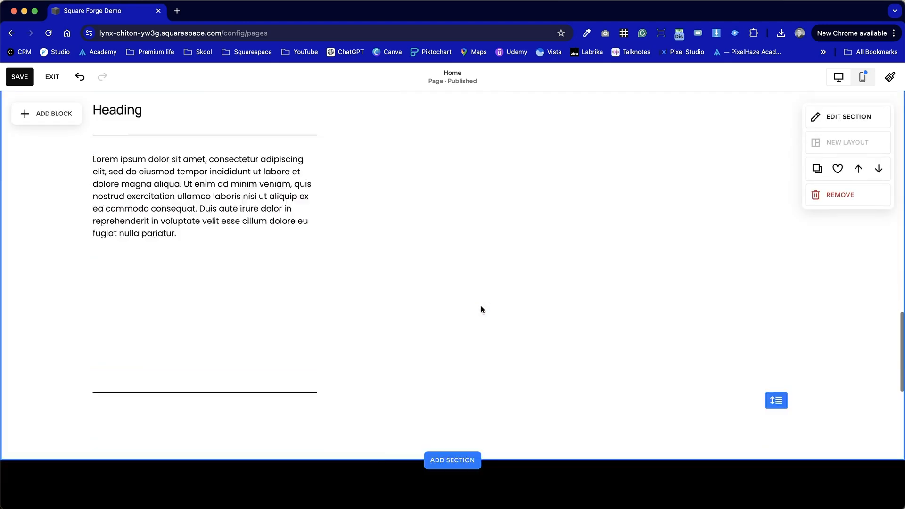
# Delete the divider line below the first column's paragraph.
pyautogui.scroll(-3, 481, 309)
pyautogui.click(247, 316)
pyautogui.click(168, 293)
# Duplicate the first column's image, heading, divider line and paragraph into the second and third columns.
pyautogui.scroll(5, 254, 297)
pyautogui.moveTo(381, 417); pyautogui.dragTo(103, 232)
pyautogui.click(128, 113)
pyautogui.moveTo(232, 236); pyautogui.dragTo(424, 205)
pyautogui.click(376, 114)
pyautogui.moveTo(442, 265); pyautogui.dragTo(657, 239)
# Reduce the section's height by four rows to remove the empty space below the three columns.
pyautogui.scroll(-5, 443, 395)
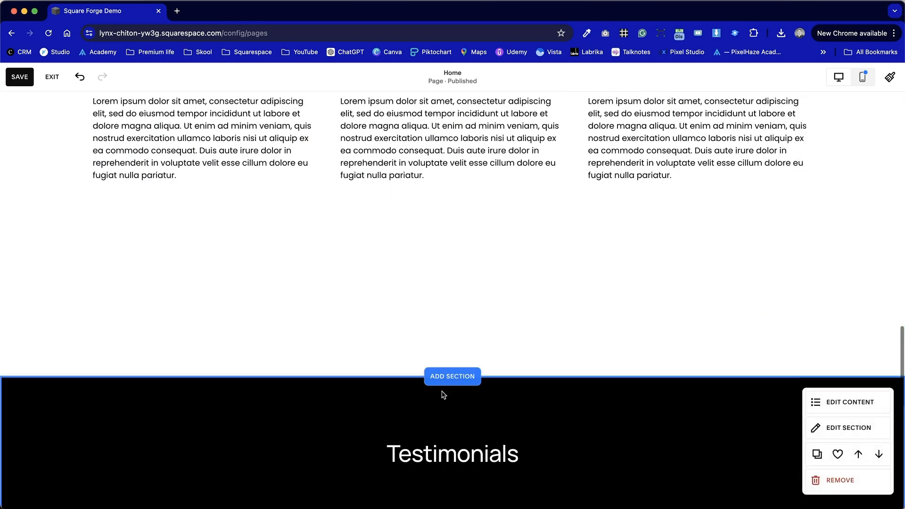
pyautogui.moveTo(777, 317); pyautogui.dragTo(775, 210)
pyautogui.scroll(2, 736, 215)
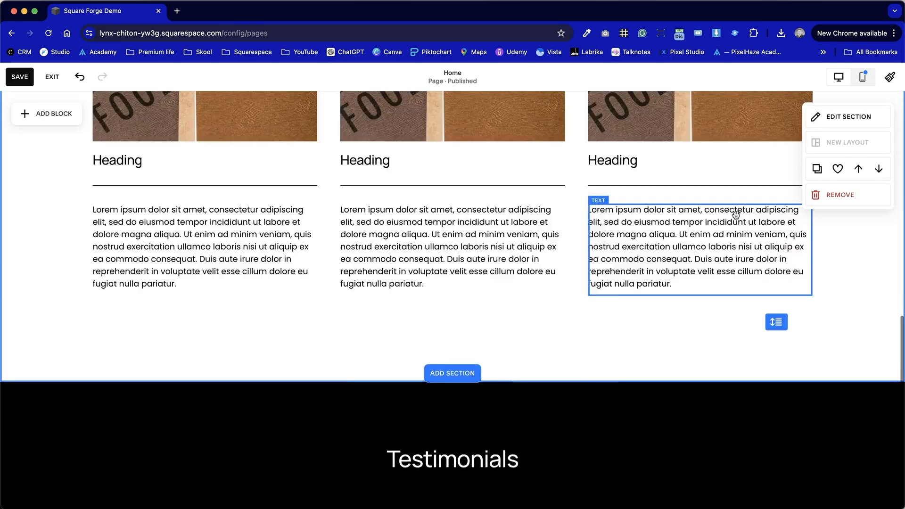
pyautogui.scroll(3, 736, 216)
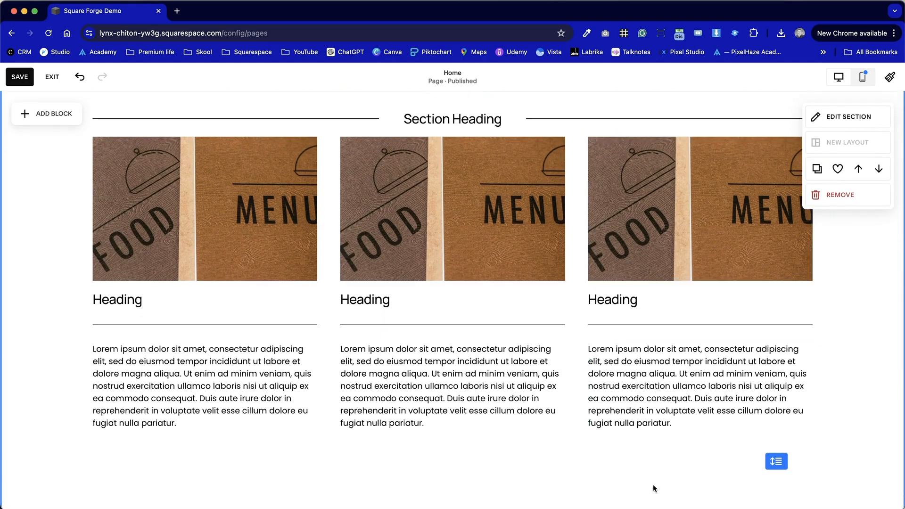
pyautogui.moveTo(653, 488); pyautogui.dragTo(223, 227)
pyautogui.click(300, 125)
pyautogui.scroll(2, 301, 126)
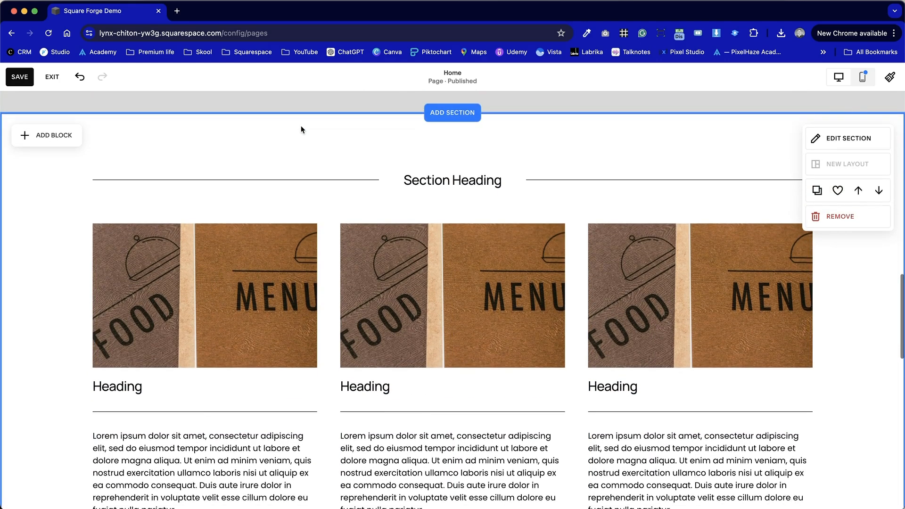
pyautogui.scroll(-2, 301, 128)
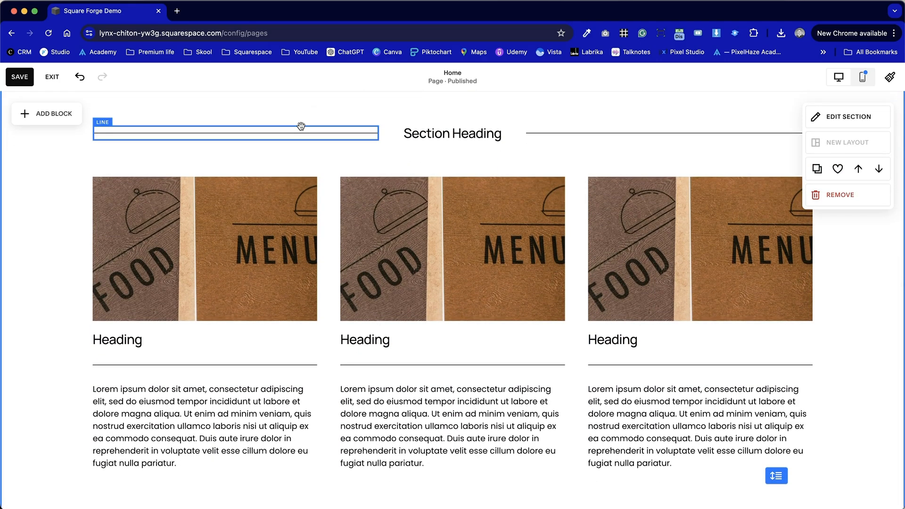